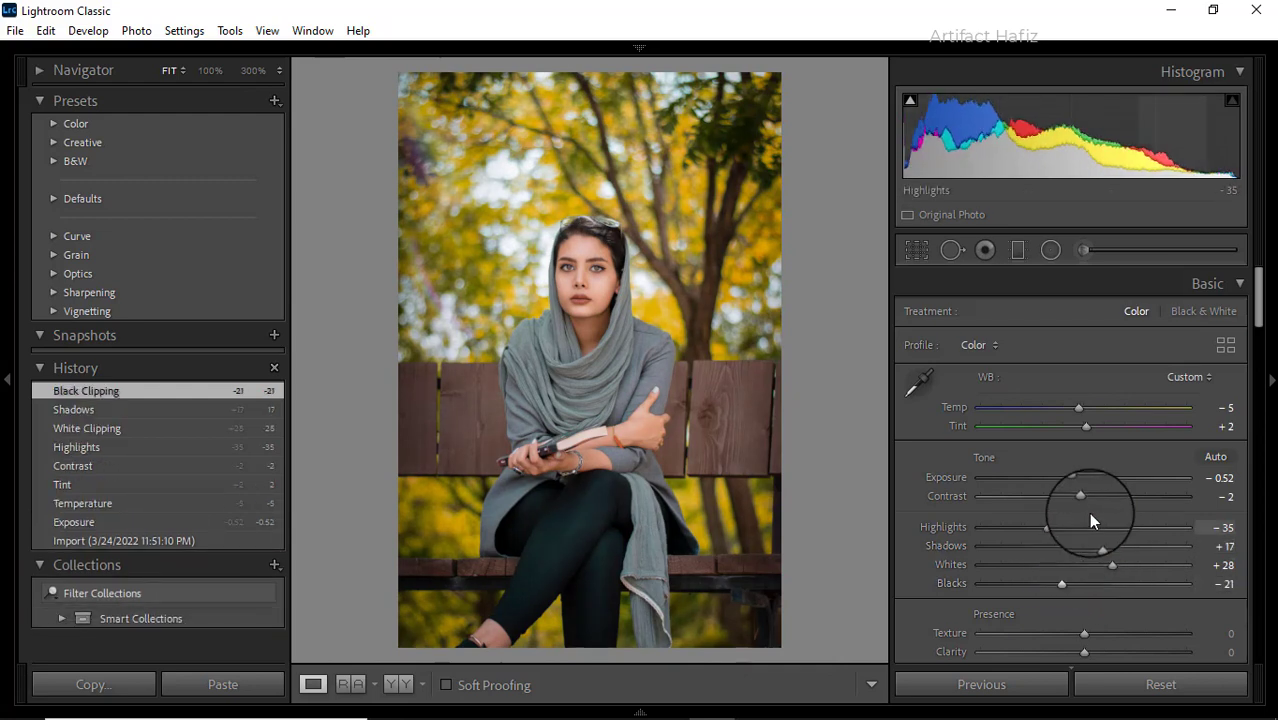
Set the photo's Texture to +3, Clarity to +10 and Dehaze to +22.
{"action": "scroll", "coordinate": [1089, 502], "scroll_direction": "down", "scroll_amount": 3}
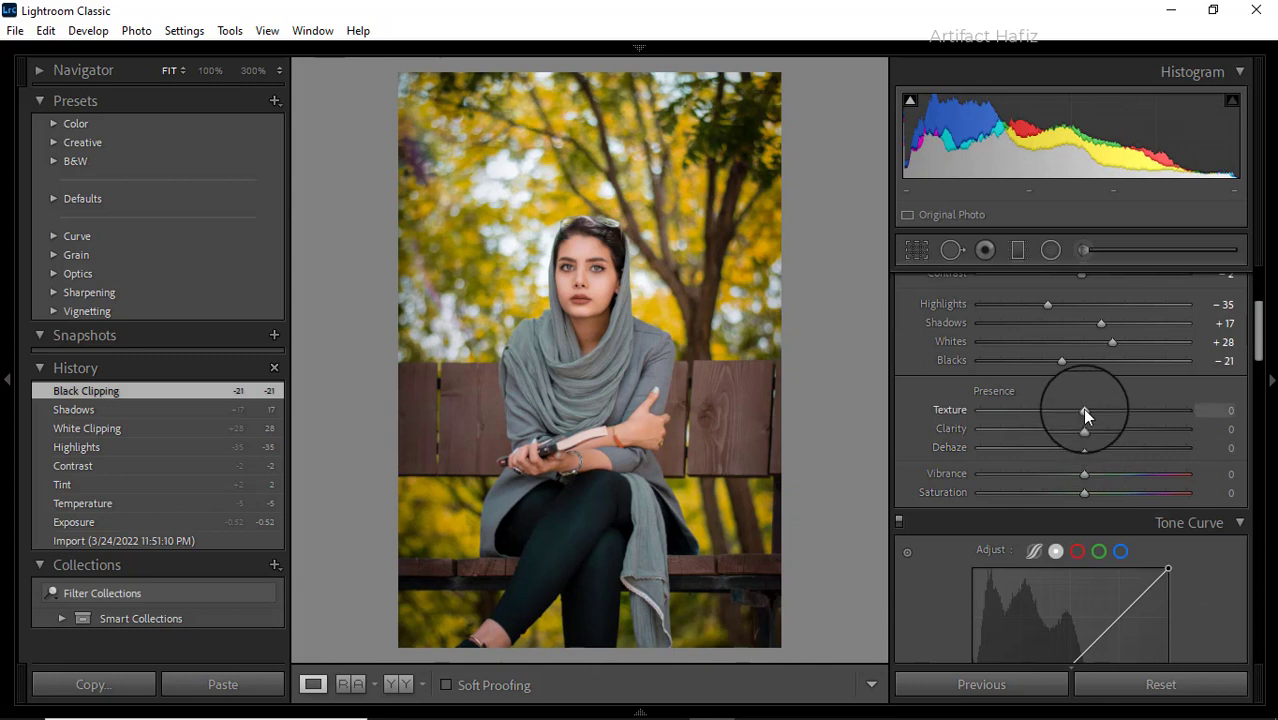
{"action": "left_click_drag", "start_coordinate": [1087, 410], "coordinate": [1104, 447]}
{"action": "left_click", "coordinate": [1087, 429]}
Lift the blacks on the RGB point curve to about input 1, output 12, and add a shadow point near input 63, output 69.
{"action": "scroll", "coordinate": [1108, 437], "scroll_direction": "down", "scroll_amount": 5}
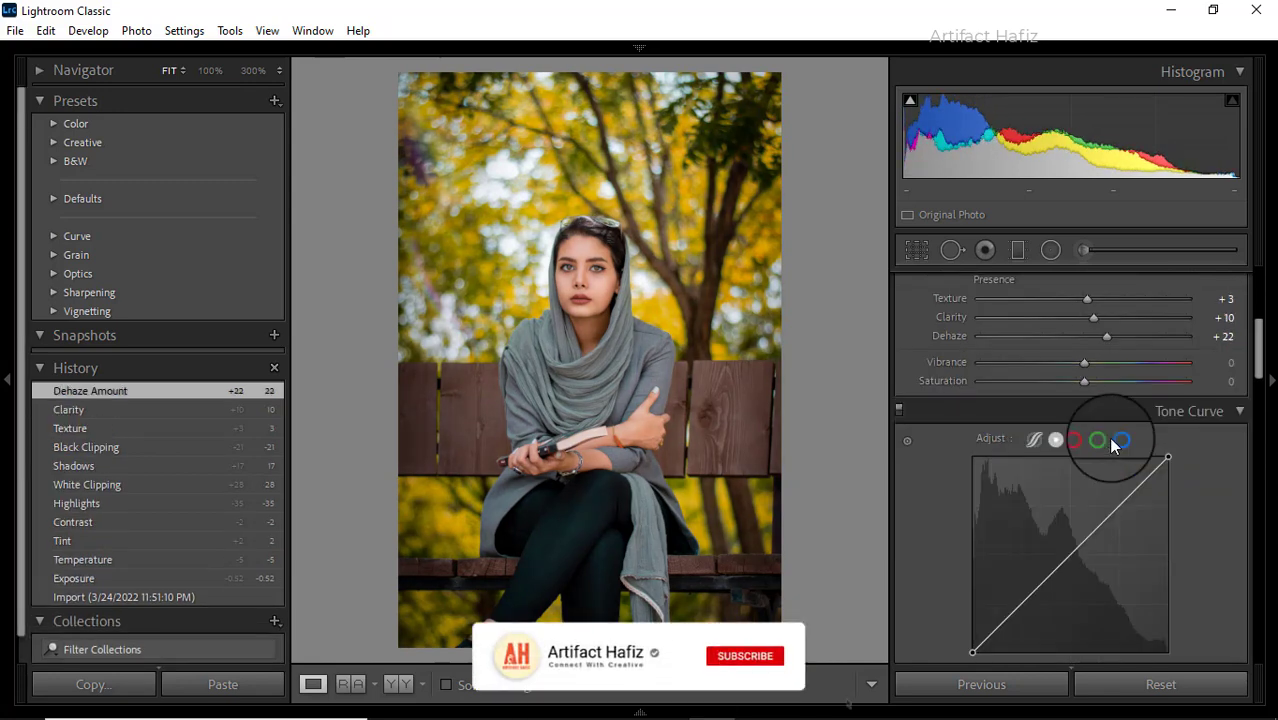
{"action": "left_click", "coordinate": [1057, 328]}
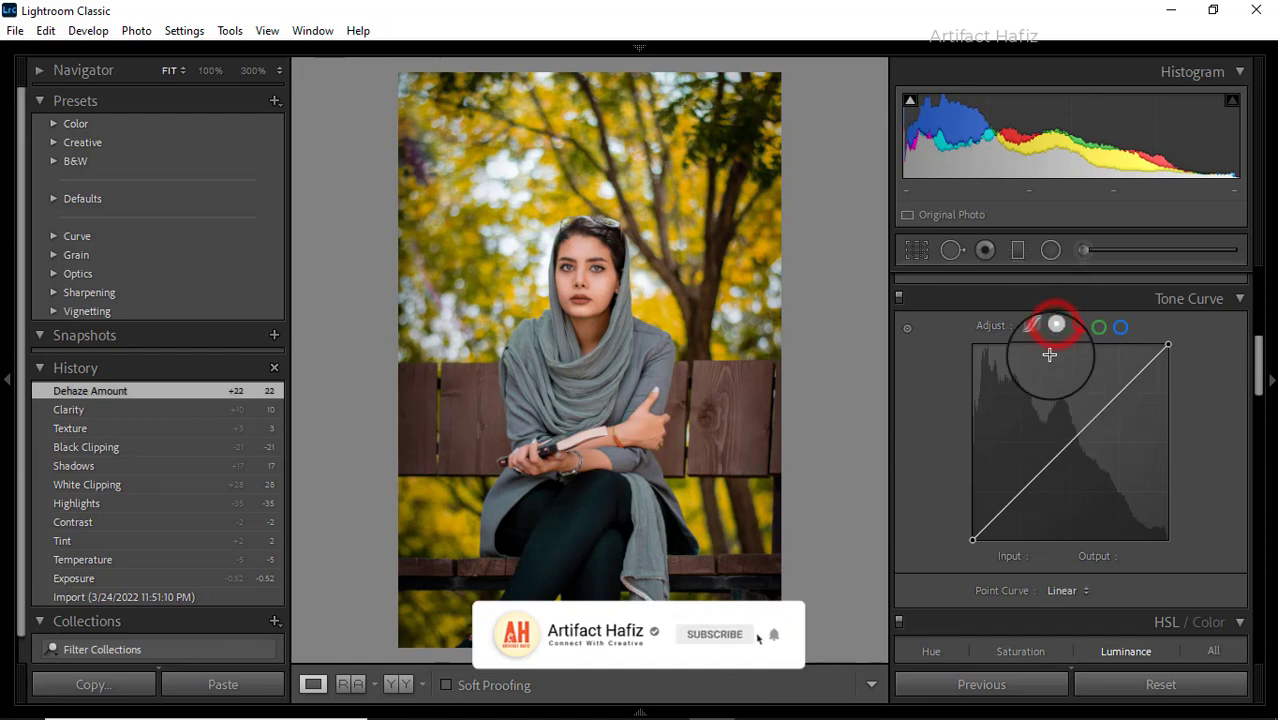
{"action": "left_click_drag", "start_coordinate": [972, 537], "coordinate": [969, 525]}
{"action": "left_click_drag", "start_coordinate": [1013, 481], "coordinate": [1019, 488]}
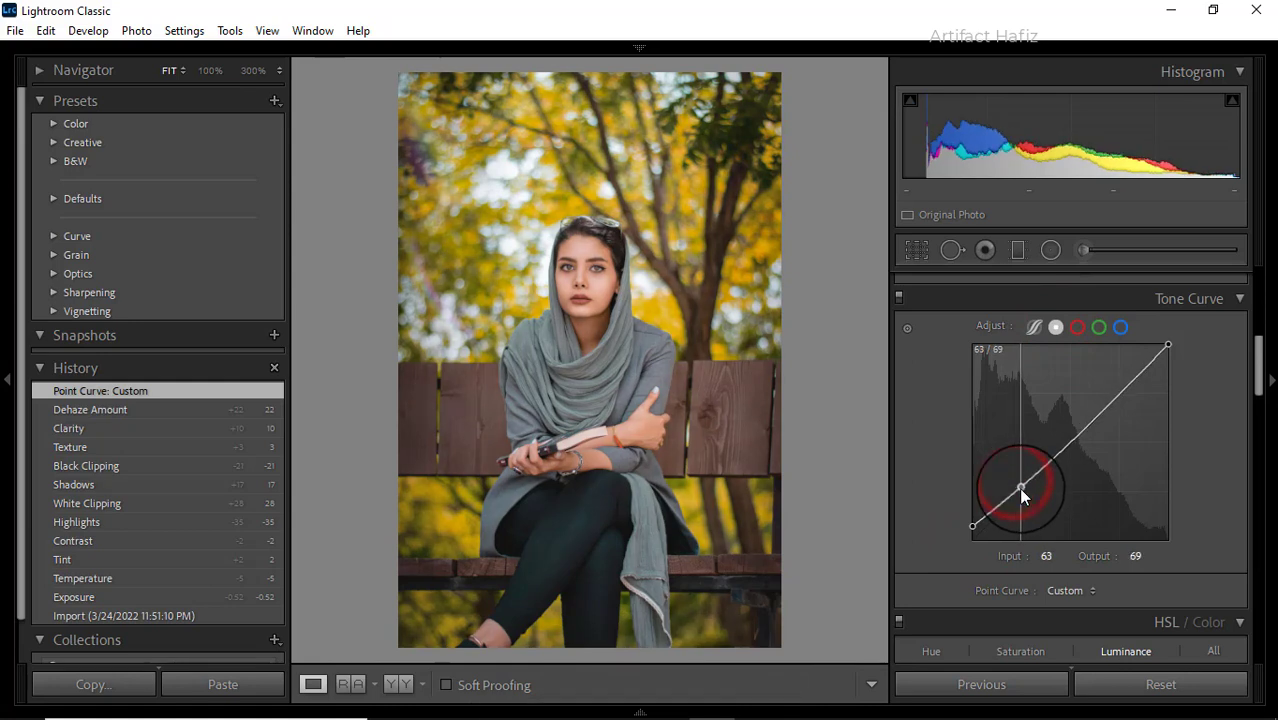
{"action": "left_click", "coordinate": [973, 526]}
{"action": "left_click_drag", "start_coordinate": [973, 528], "coordinate": [965, 531]}
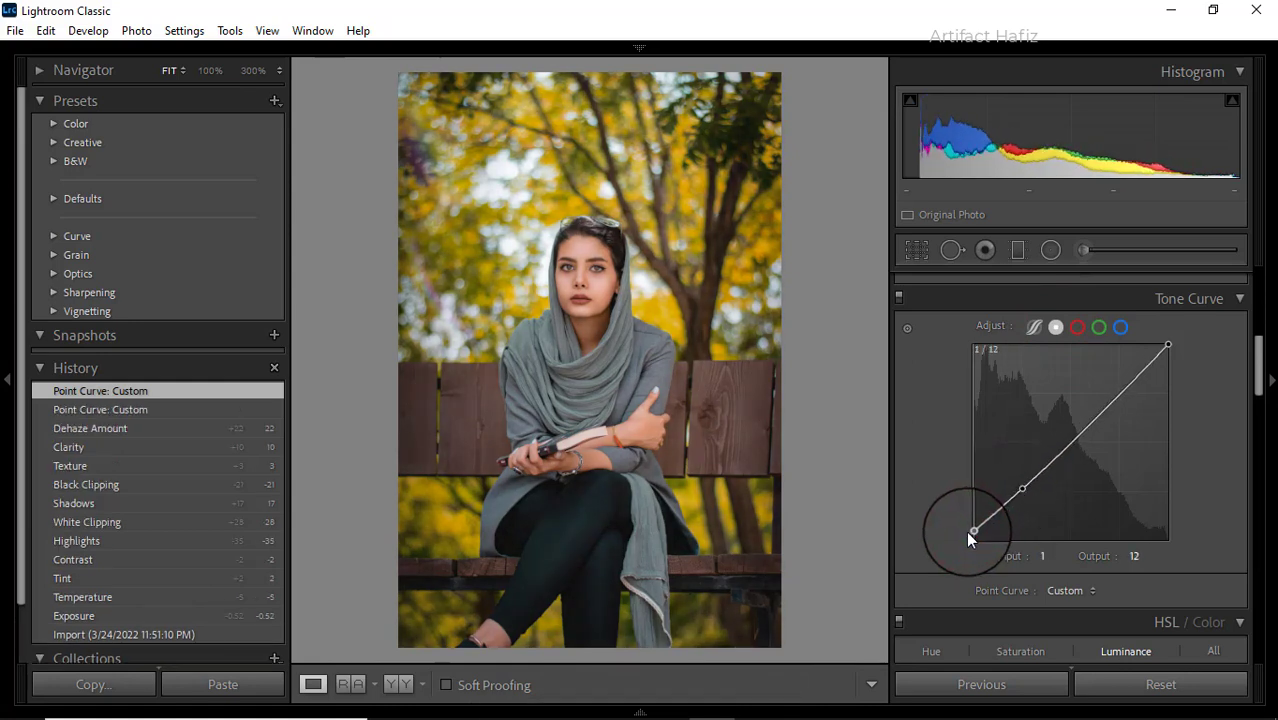
Raise the black point of the blue channel curve slightly and anchor the curve at input 62, output 62.
{"action": "left_click", "coordinate": [1120, 327]}
{"action": "left_click_drag", "start_coordinate": [973, 538], "coordinate": [973, 529]}
{"action": "left_click", "coordinate": [1017, 490]}
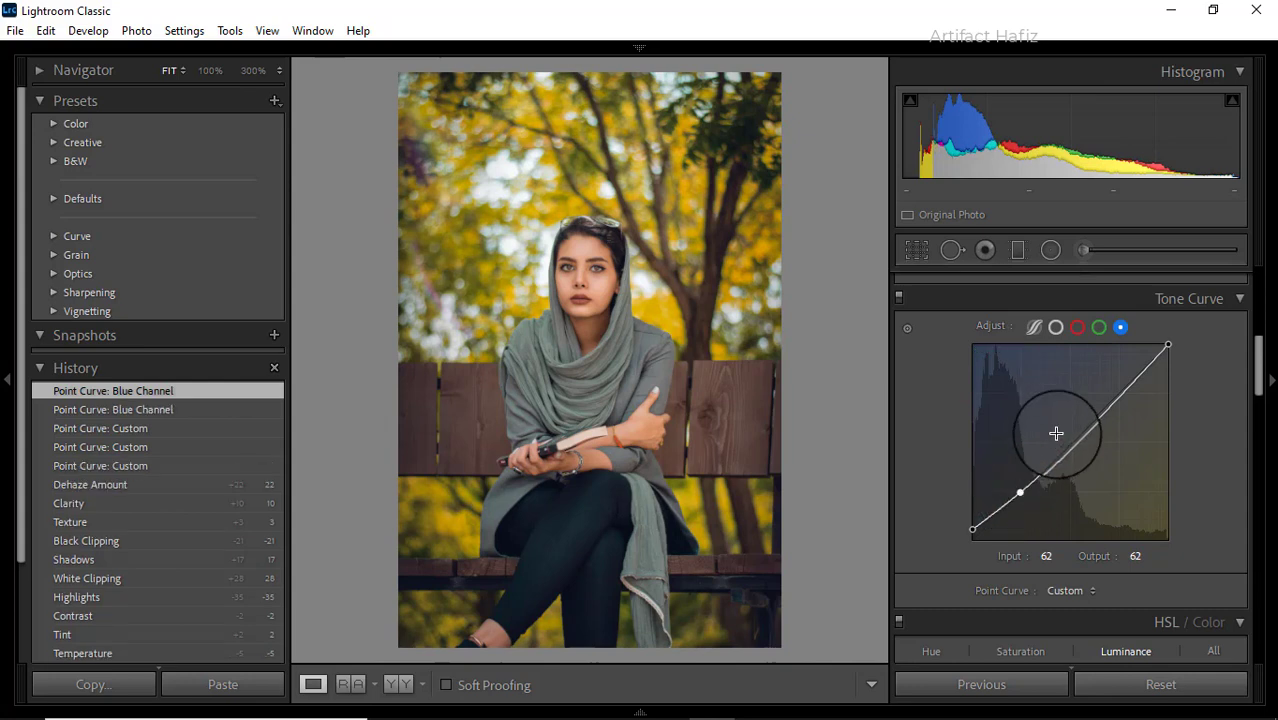
Set the HSL saturation to Red +6, Orange -7, Yellow -78, Green -74, Aqua +9 and Blue +12.
{"action": "scroll", "coordinate": [1056, 433], "scroll_direction": "down", "scroll_amount": 3}
{"action": "scroll", "coordinate": [1058, 436], "scroll_direction": "up", "scroll_amount": 3}
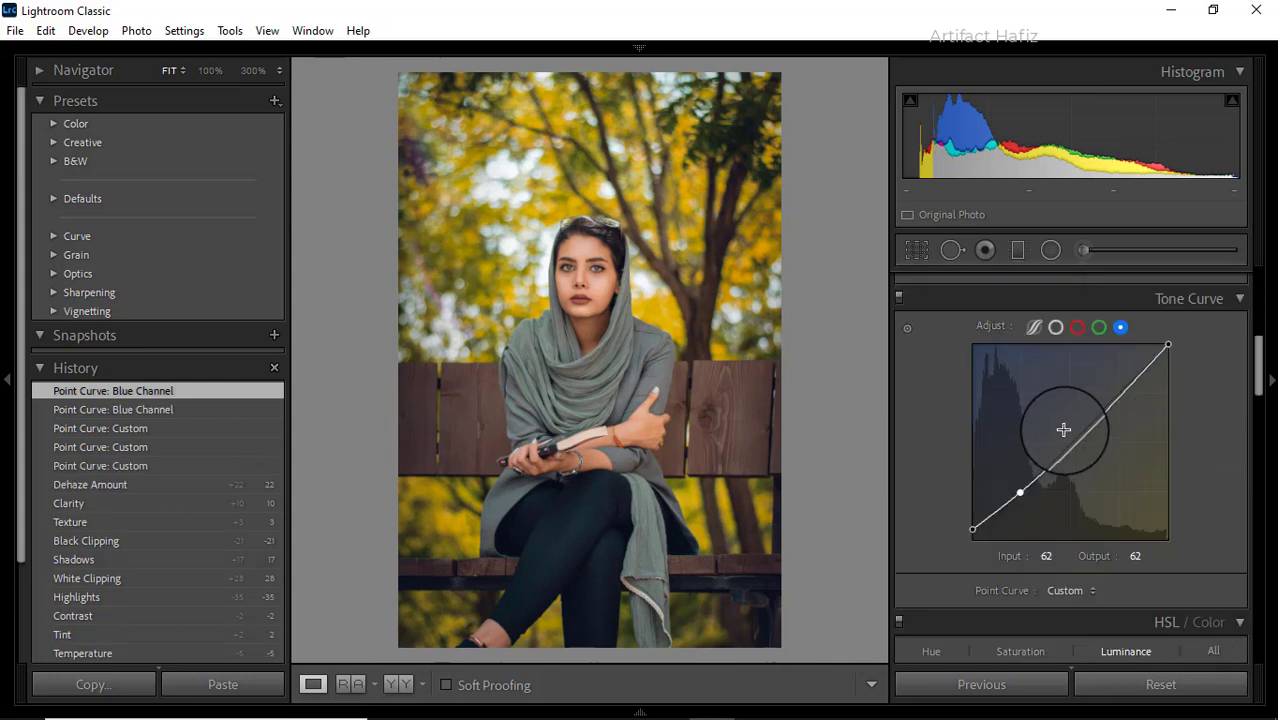
{"action": "scroll", "coordinate": [1060, 433], "scroll_direction": "down", "scroll_amount": 6}
{"action": "scroll", "coordinate": [1045, 418], "scroll_direction": "up", "scroll_amount": 2}
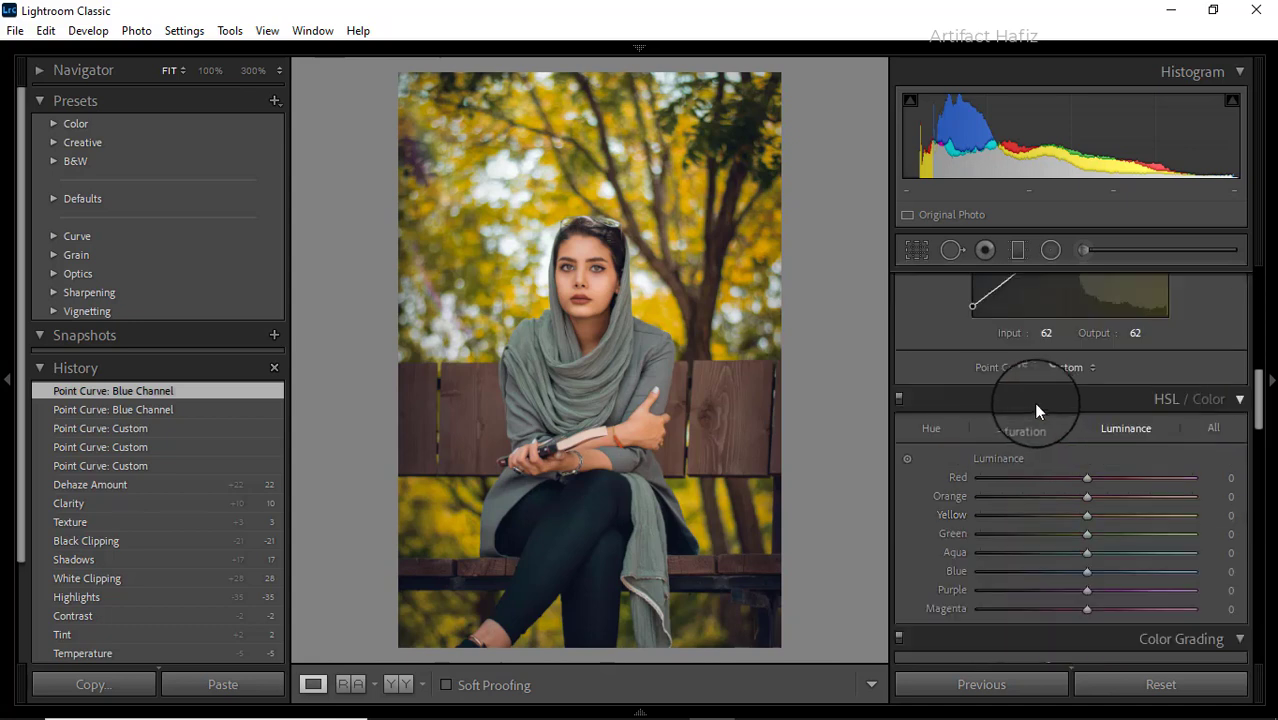
{"action": "left_click", "coordinate": [1015, 430]}
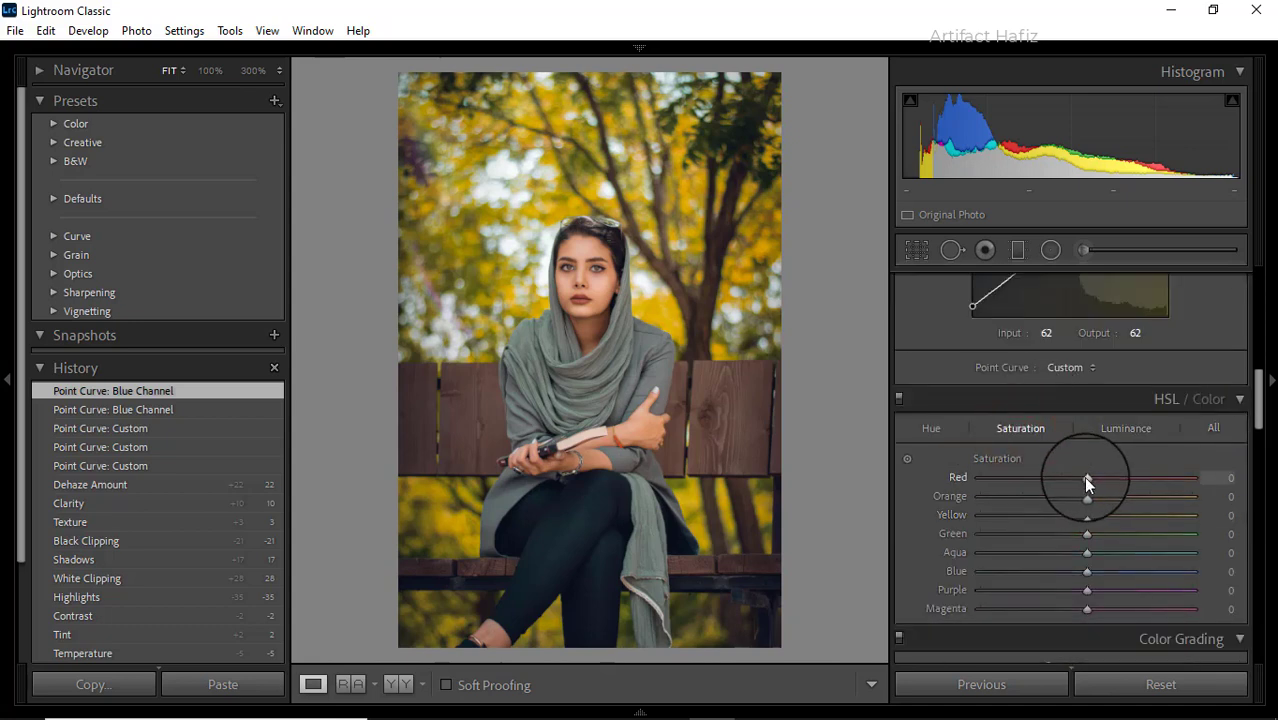
{"action": "mouse_move", "coordinate": [1086, 478]}
{"action": "left_mouse_down"}
{"action": "mouse_move", "coordinate": [1120, 484]}
{"action": "mouse_move", "coordinate": [1089, 480]}
{"action": "mouse_move", "coordinate": [993, 516]}
{"action": "mouse_move", "coordinate": [1012, 521]}
{"action": "mouse_move", "coordinate": [991, 537]}
{"action": "mouse_move", "coordinate": [1006, 541]}
{"action": "left_mouse_up"}
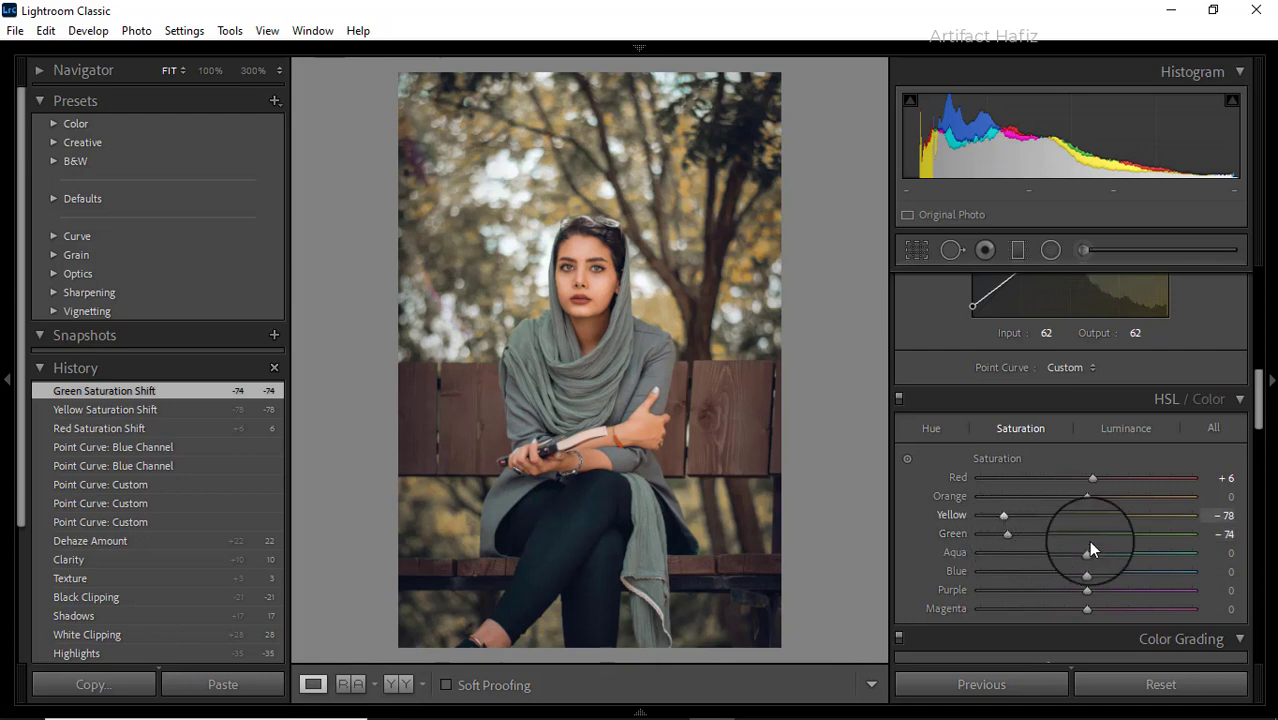
{"action": "left_click_drag", "start_coordinate": [1092, 547], "coordinate": [1096, 572]}
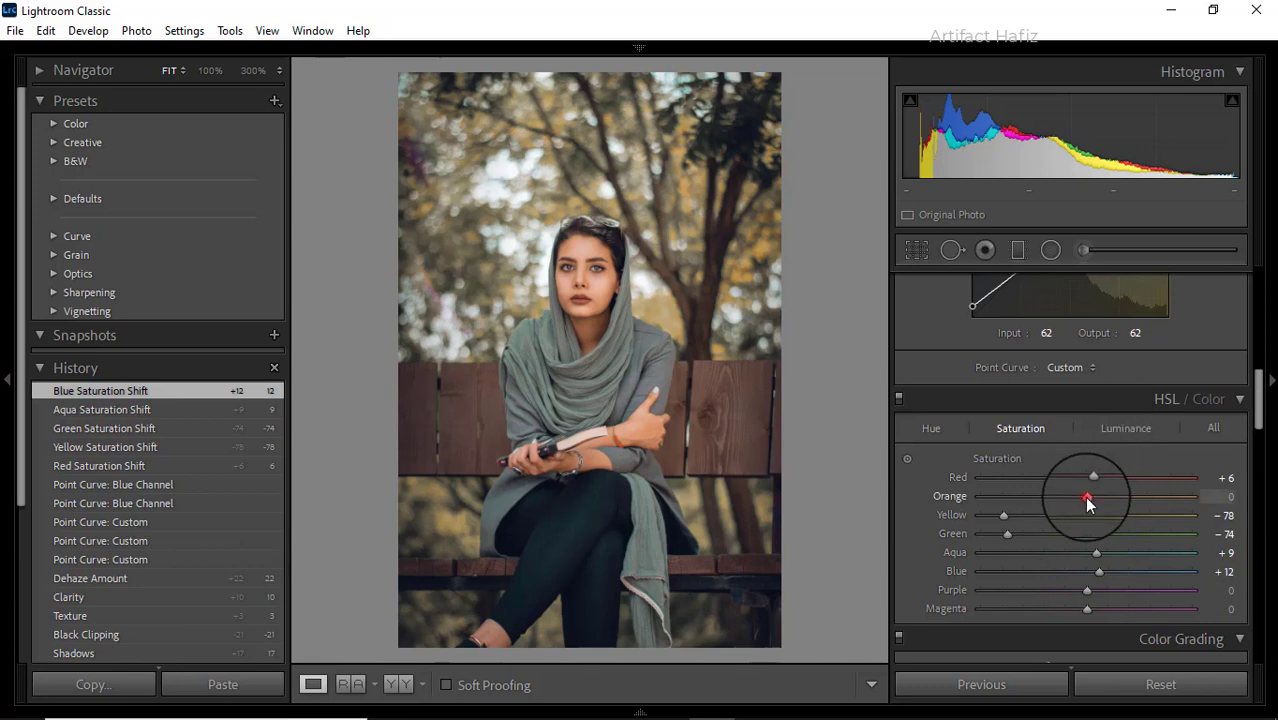
{"action": "left_click_drag", "start_coordinate": [1086, 497], "coordinate": [1121, 477]}
Set the HSL luminance to Red +37, Orange +2, Yellow +13 and Green +9.
{"action": "left_click", "coordinate": [1124, 428]}
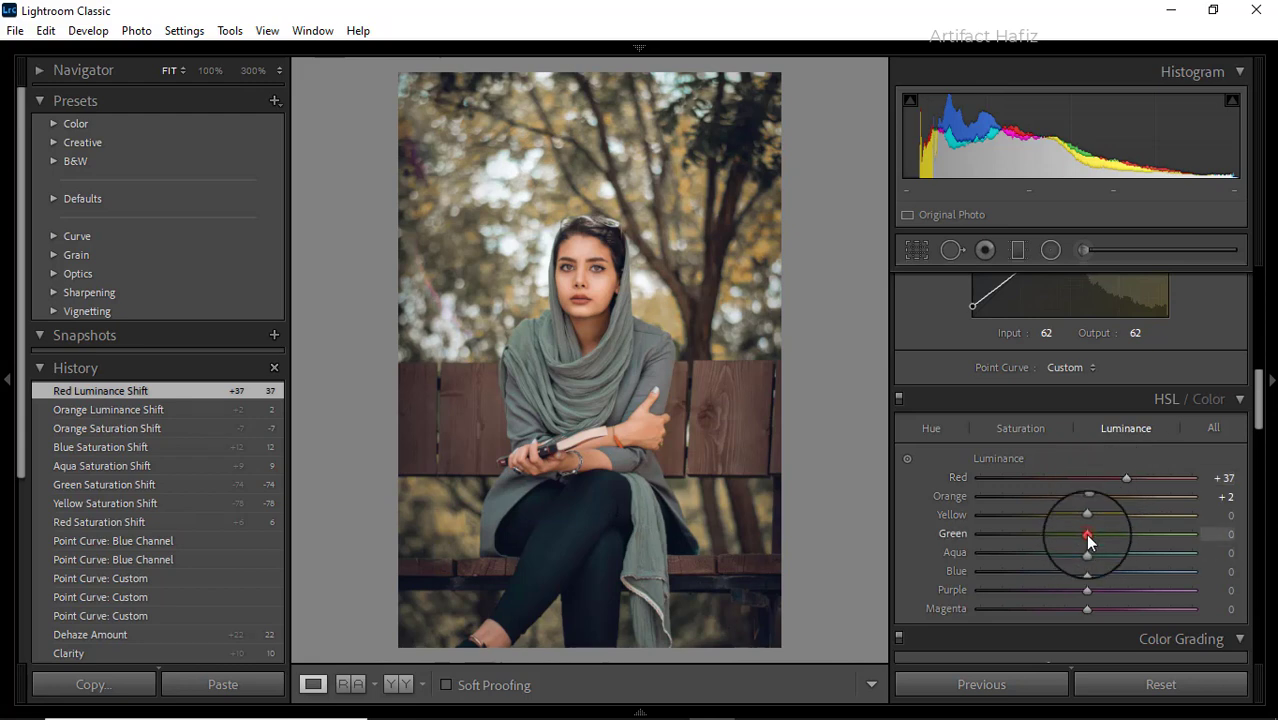
{"action": "mouse_move", "coordinate": [1086, 534]}
{"action": "left_mouse_down"}
{"action": "mouse_move", "coordinate": [1065, 530]}
{"action": "mouse_move", "coordinate": [1121, 516]}
{"action": "mouse_move", "coordinate": [1097, 519]}
{"action": "left_mouse_up"}
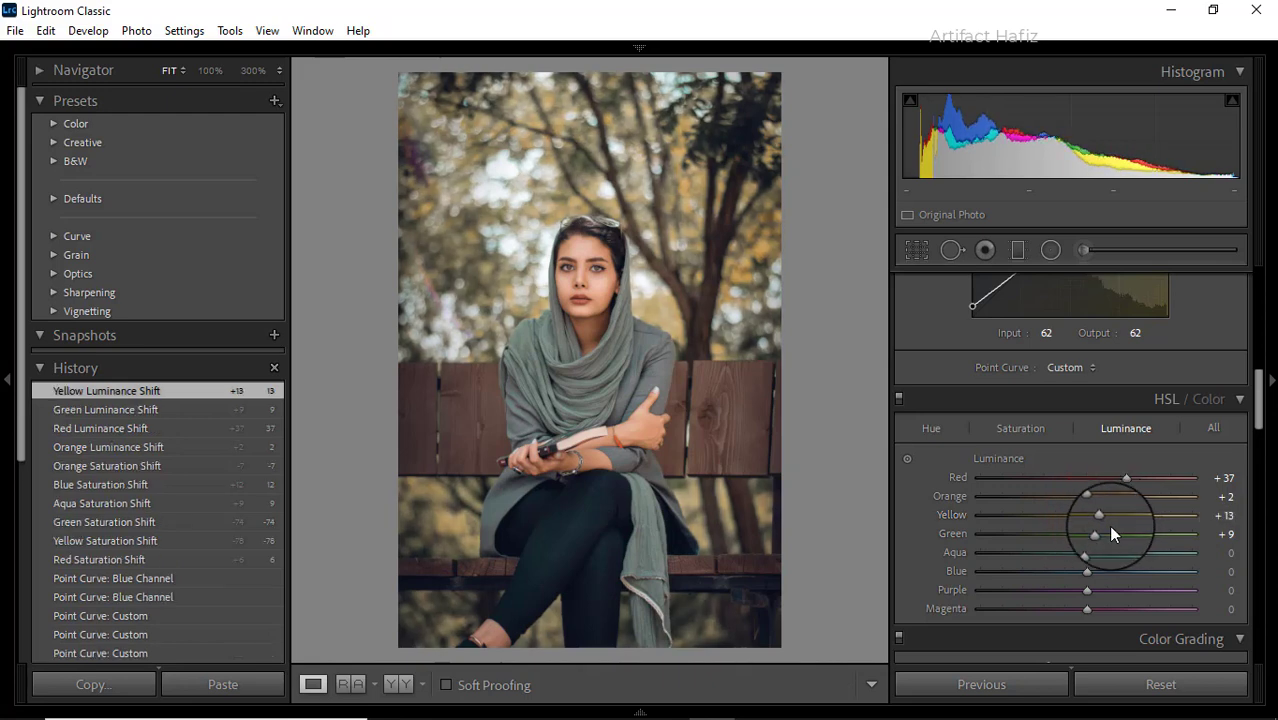
Shift the HSL hues to Yellow +57, Green +35, Aqua -17 and Blue -37.
{"action": "left_click", "coordinate": [928, 430]}
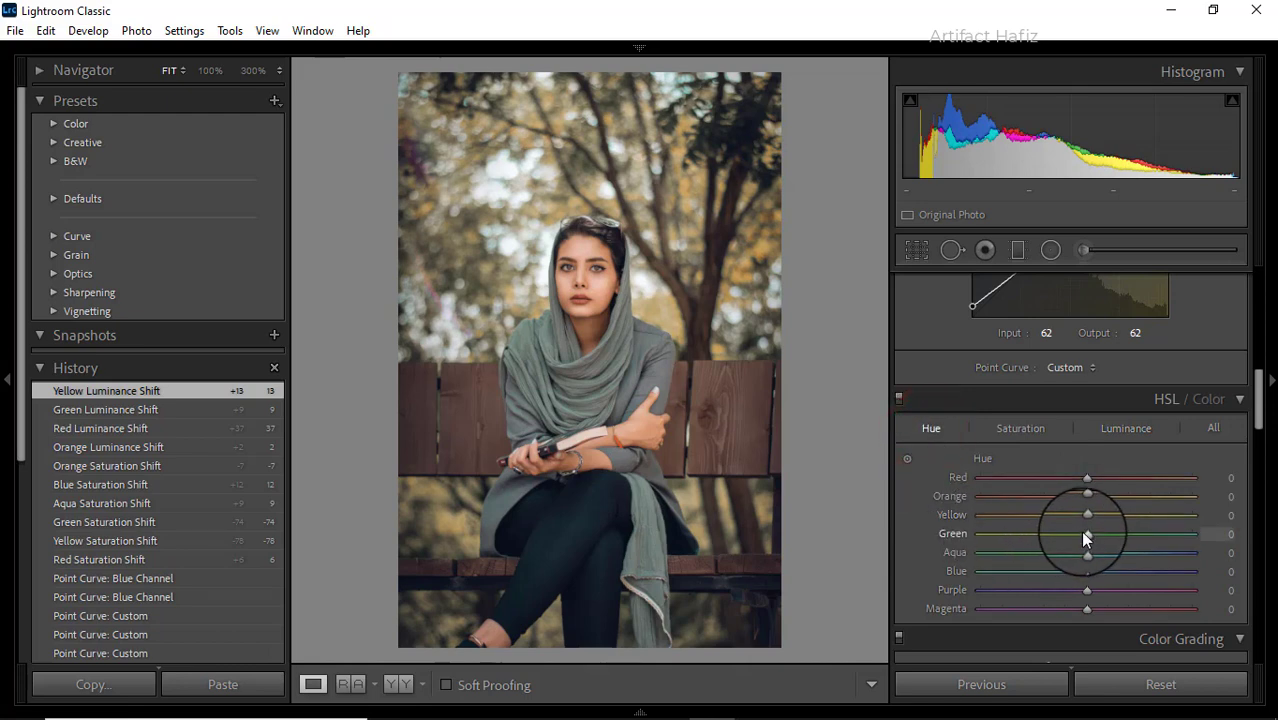
{"action": "left_click_drag", "start_coordinate": [1087, 534], "coordinate": [968, 621]}
{"action": "left_click", "coordinate": [1083, 555]}
Color grade the shadows with hue 226 and saturation 15, the highlights with hue 45 and the midtones with hue 215.
{"action": "scroll", "coordinate": [1032, 523], "scroll_direction": "down", "scroll_amount": 5}
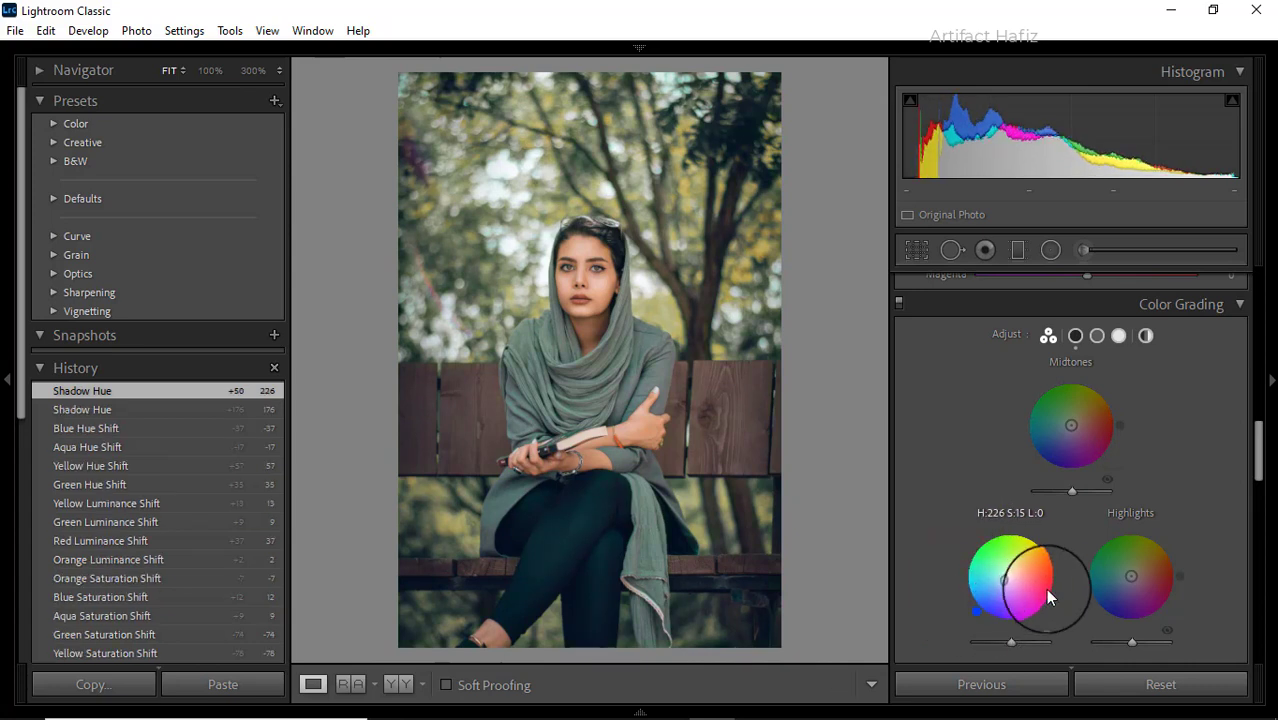
{"action": "left_click_drag", "start_coordinate": [1114, 576], "coordinate": [1137, 575]}
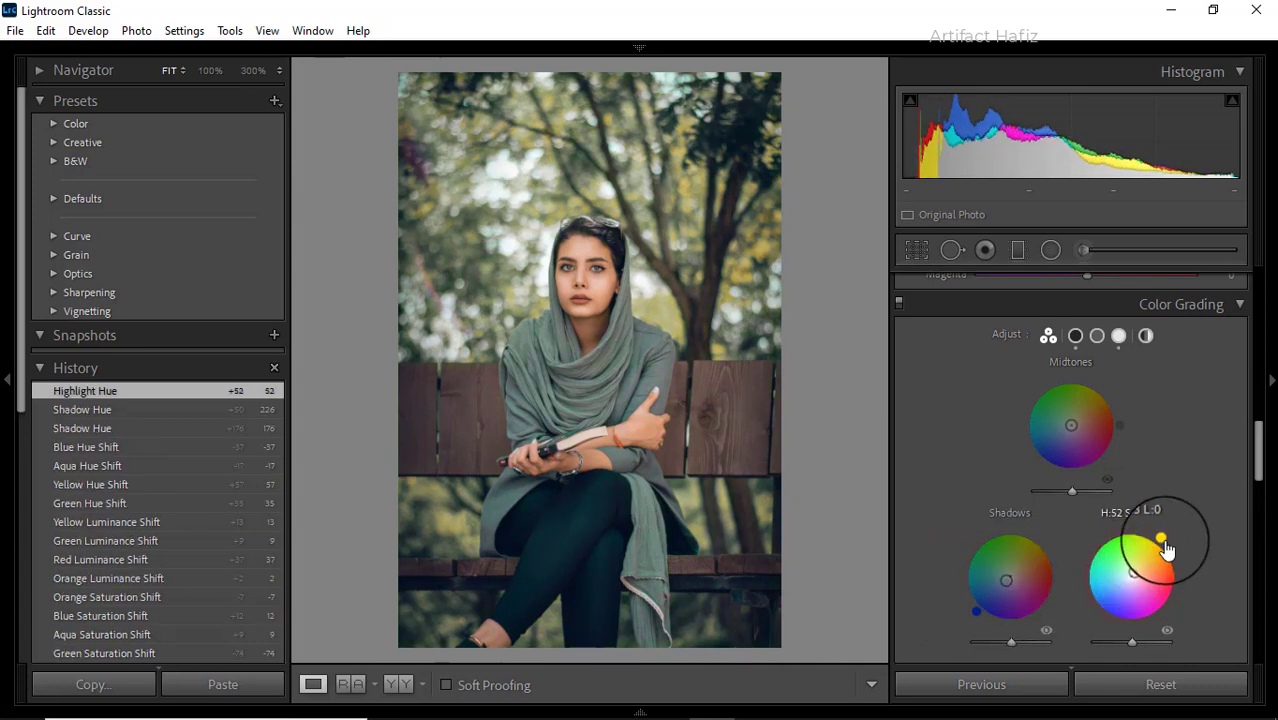
{"action": "mouse_move", "coordinate": [1160, 520]}
{"action": "left_mouse_down"}
{"action": "mouse_move", "coordinate": [1070, 540]}
{"action": "mouse_move", "coordinate": [1158, 533]}
{"action": "mouse_move", "coordinate": [1073, 525]}
{"action": "mouse_move", "coordinate": [1041, 599]}
{"action": "mouse_move", "coordinate": [1136, 532]}
{"action": "mouse_move", "coordinate": [1166, 541]}
{"action": "left_mouse_up"}
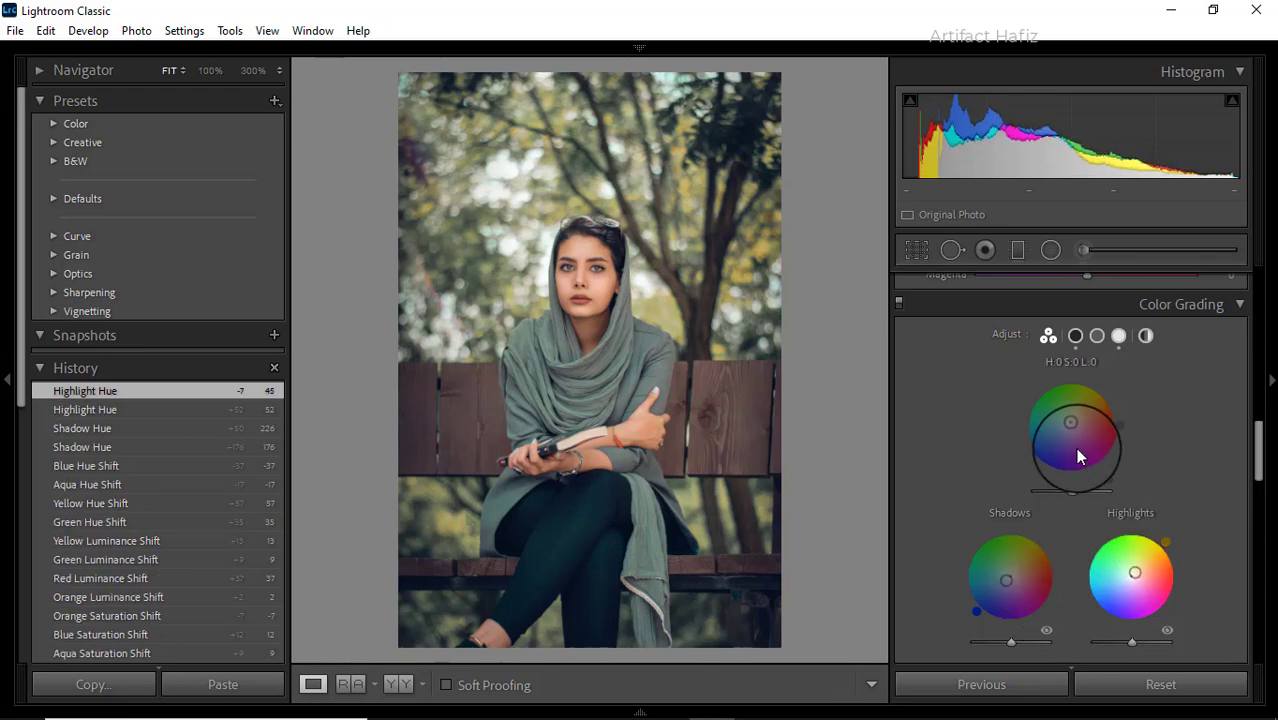
{"action": "mouse_move", "coordinate": [1075, 447]}
{"action": "left_mouse_down"}
{"action": "mouse_move", "coordinate": [1068, 424]}
{"action": "mouse_move", "coordinate": [1015, 418]}
{"action": "mouse_move", "coordinate": [1004, 508]}
{"action": "left_mouse_up"}
{"action": "mouse_move", "coordinate": [1113, 533]}
{"action": "left_mouse_down"}
{"action": "mouse_move", "coordinate": [1127, 528]}
{"action": "mouse_move", "coordinate": [1078, 400]}
{"action": "mouse_move", "coordinate": [1038, 371]}
{"action": "mouse_move", "coordinate": [992, 393]}
{"action": "mouse_move", "coordinate": [970, 455]}
{"action": "mouse_move", "coordinate": [968, 422]}
{"action": "mouse_move", "coordinate": [979, 497]}
{"action": "left_mouse_up"}
Set the sharpening amount to 5 and the luminance noise reduction to 11.
{"action": "scroll", "coordinate": [1119, 415], "scroll_direction": "down", "scroll_amount": 3}
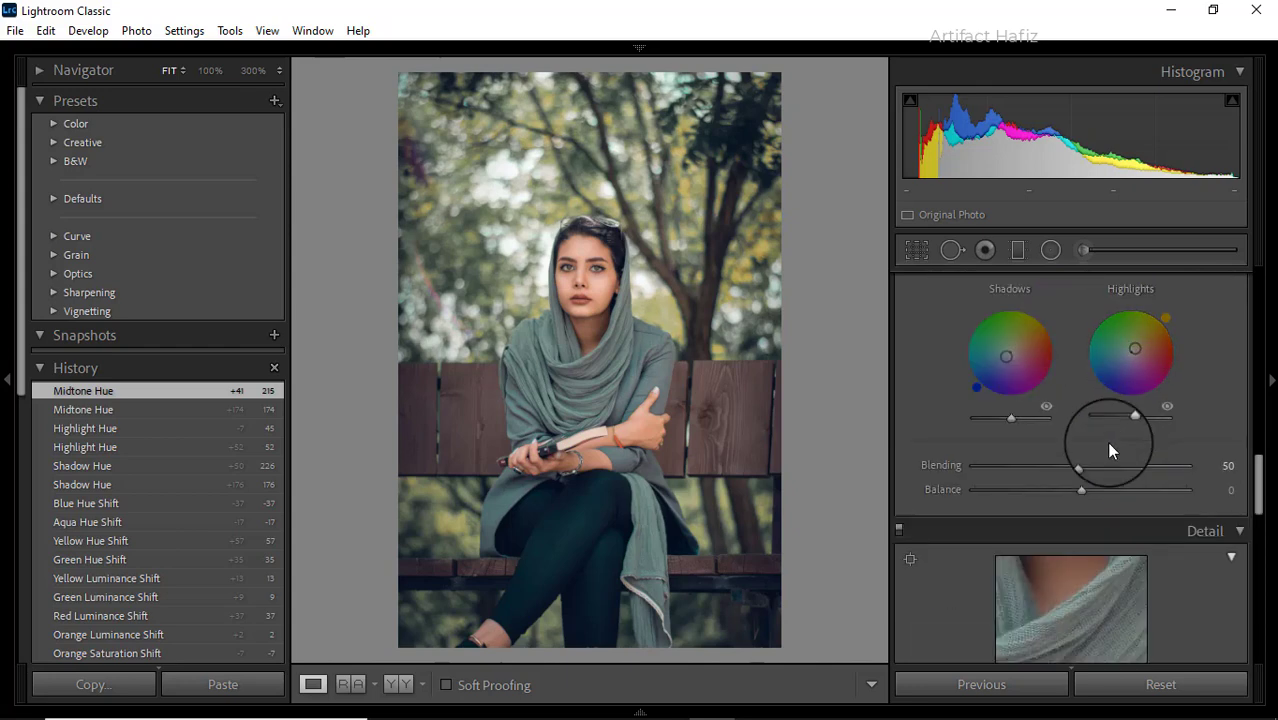
{"action": "scroll", "coordinate": [1109, 450], "scroll_direction": "down", "scroll_amount": 2}
{"action": "scroll", "coordinate": [1106, 443], "scroll_direction": "down", "scroll_amount": 3}
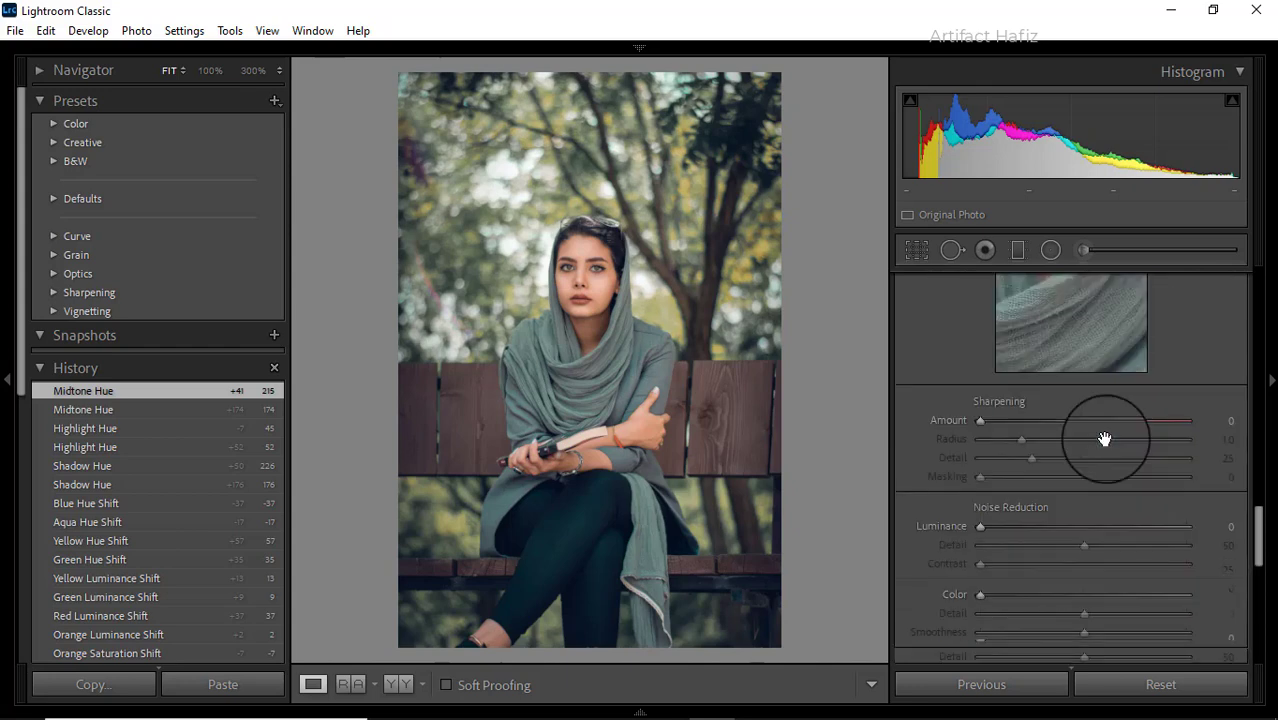
{"action": "left_click_drag", "start_coordinate": [978, 420], "coordinate": [987, 421]}
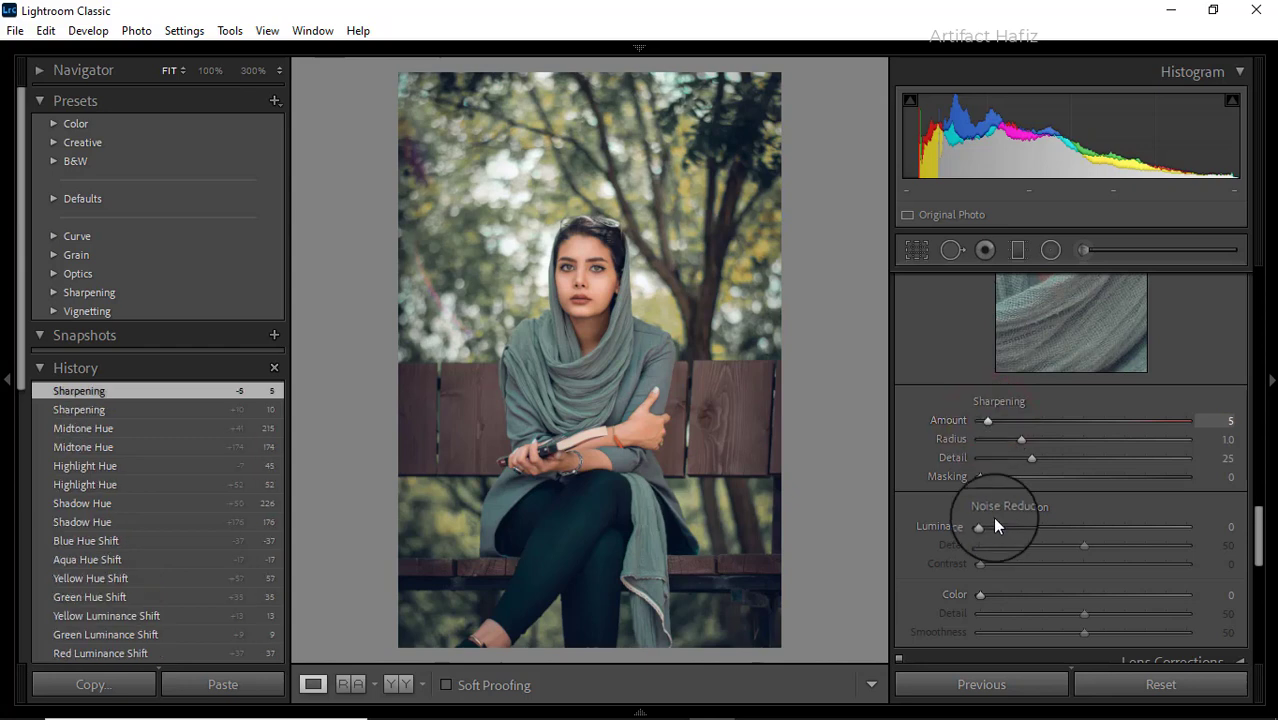
{"action": "left_click_drag", "start_coordinate": [980, 527], "coordinate": [1006, 527]}
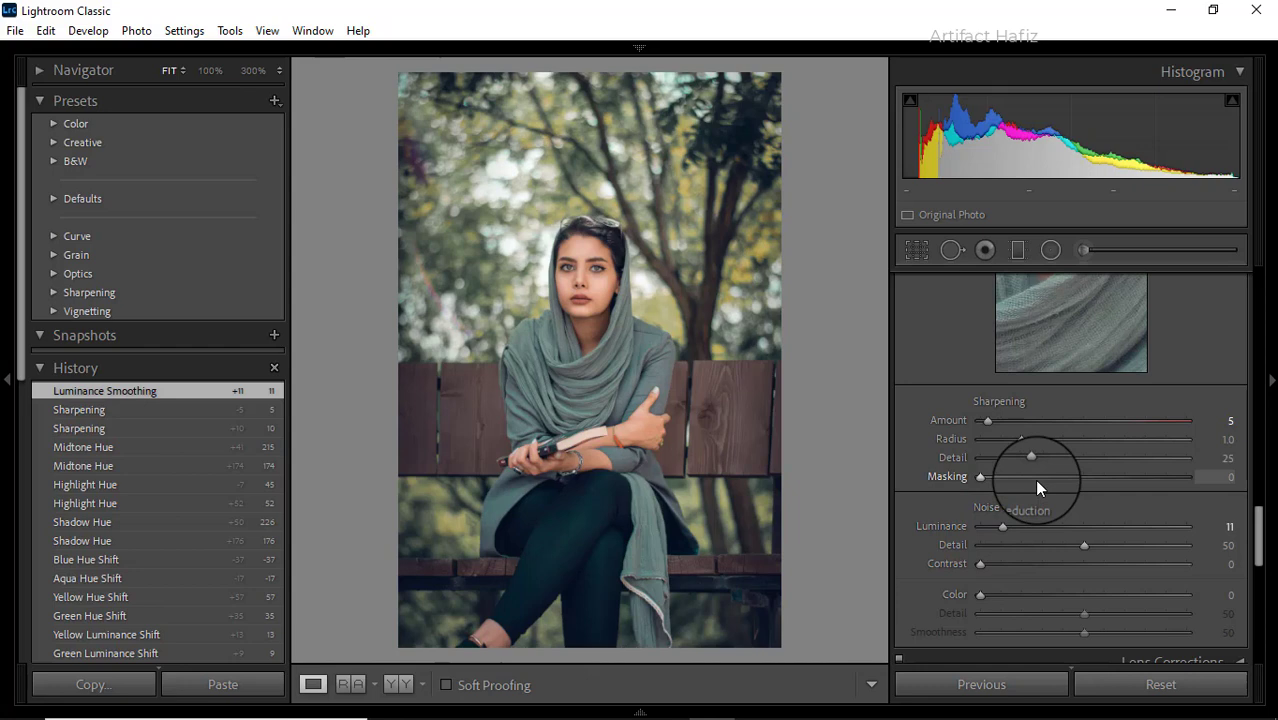
Darken the photo's edges with a post-crop vignette amount of -7.
{"action": "scroll", "coordinate": [1037, 483], "scroll_direction": "down", "scroll_amount": 5}
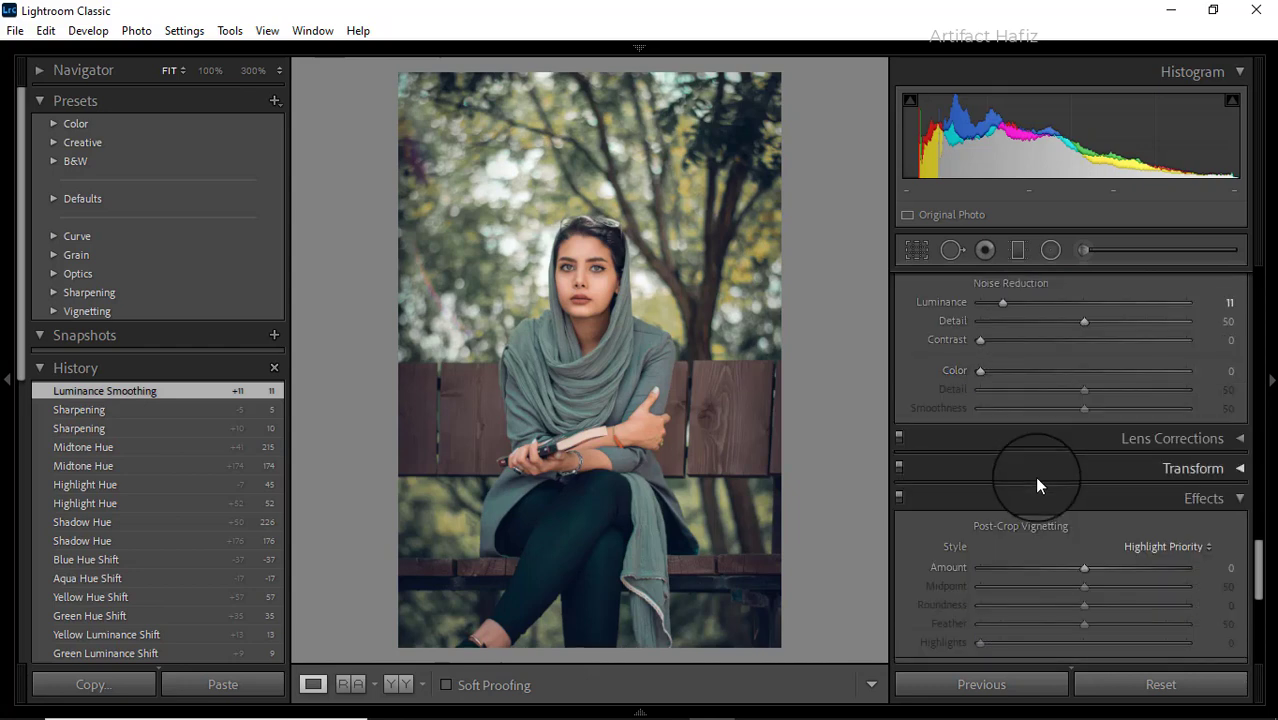
{"action": "scroll", "coordinate": [1037, 481], "scroll_direction": "down", "scroll_amount": 2}
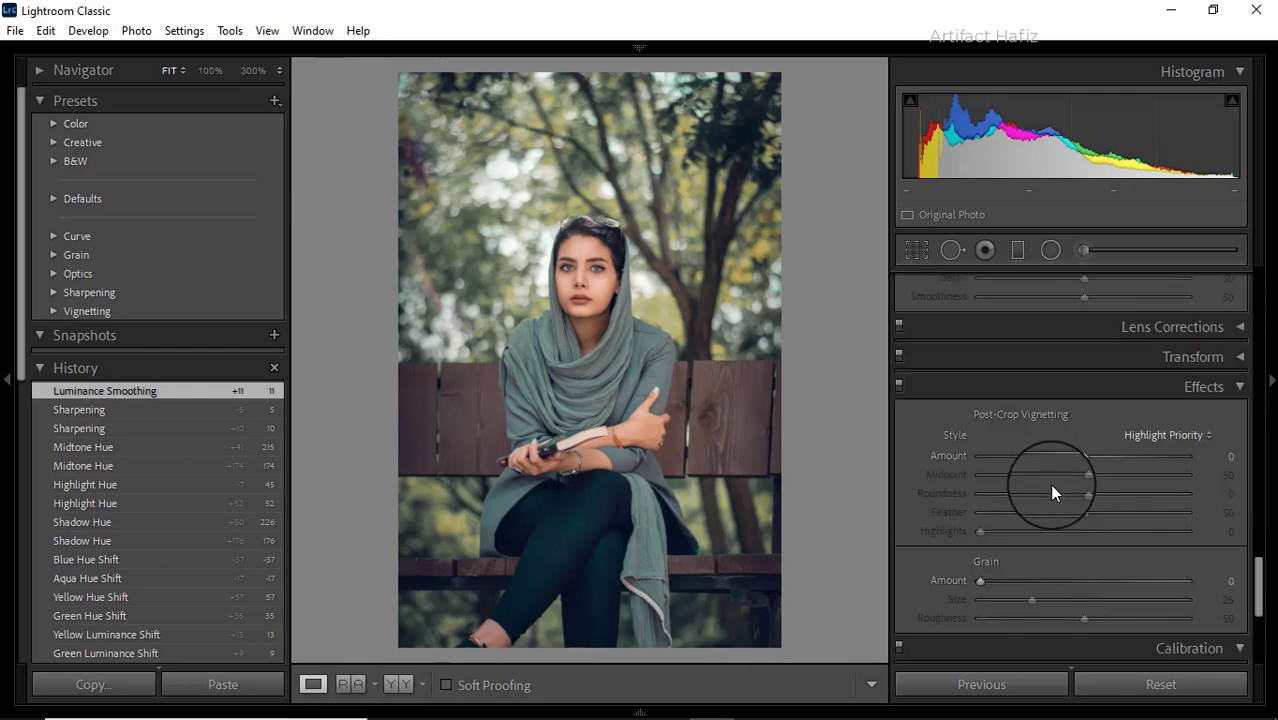
{"action": "left_click_drag", "start_coordinate": [1084, 456], "coordinate": [1076, 460]}
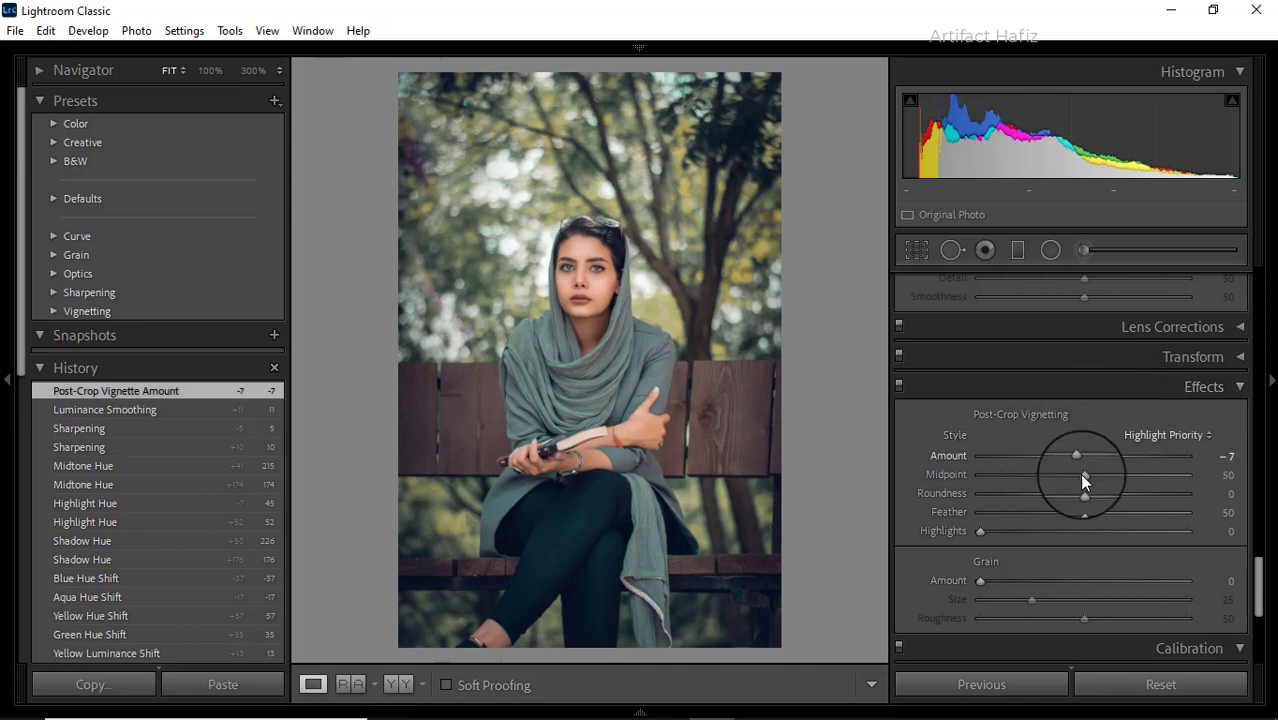
Set the calibration saturation of the primaries to Green +41, Red -23 and Blue -19.
{"action": "scroll", "coordinate": [1072, 481], "scroll_direction": "down", "scroll_amount": 4}
{"action": "scroll", "coordinate": [1071, 484], "scroll_direction": "down", "scroll_amount": 1}
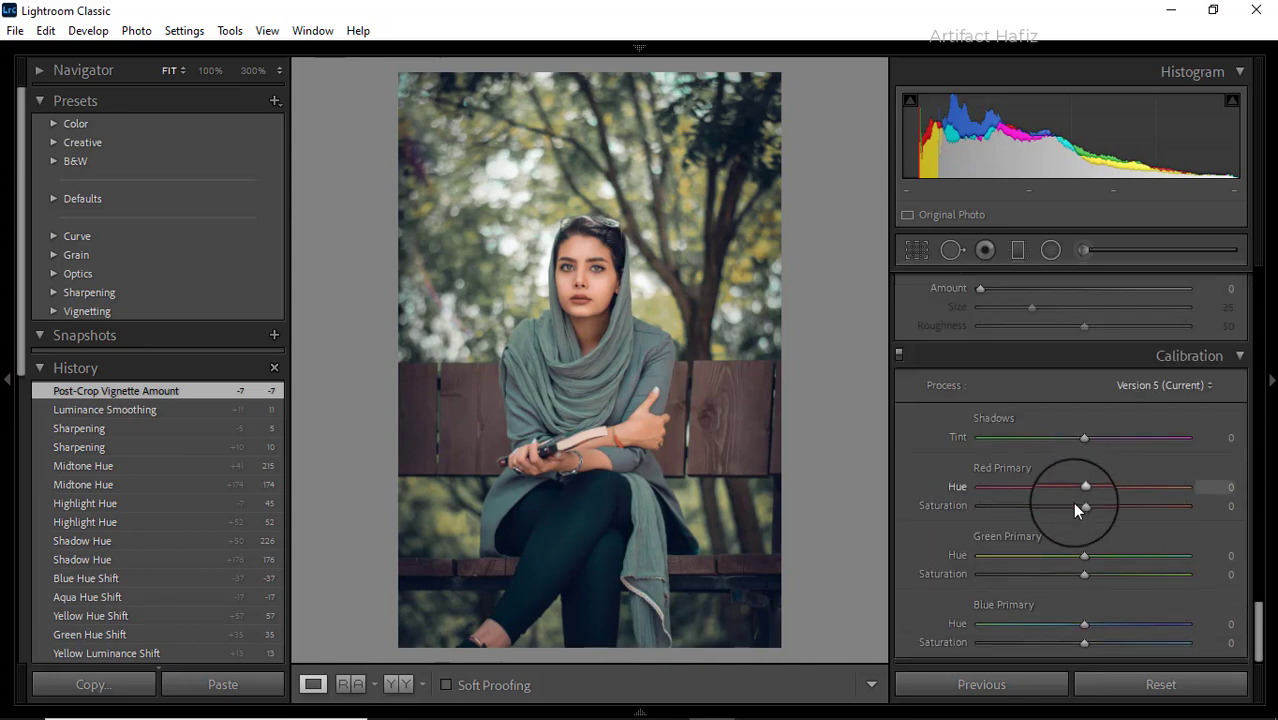
{"action": "left_click_drag", "start_coordinate": [1084, 574], "coordinate": [1126, 574]}
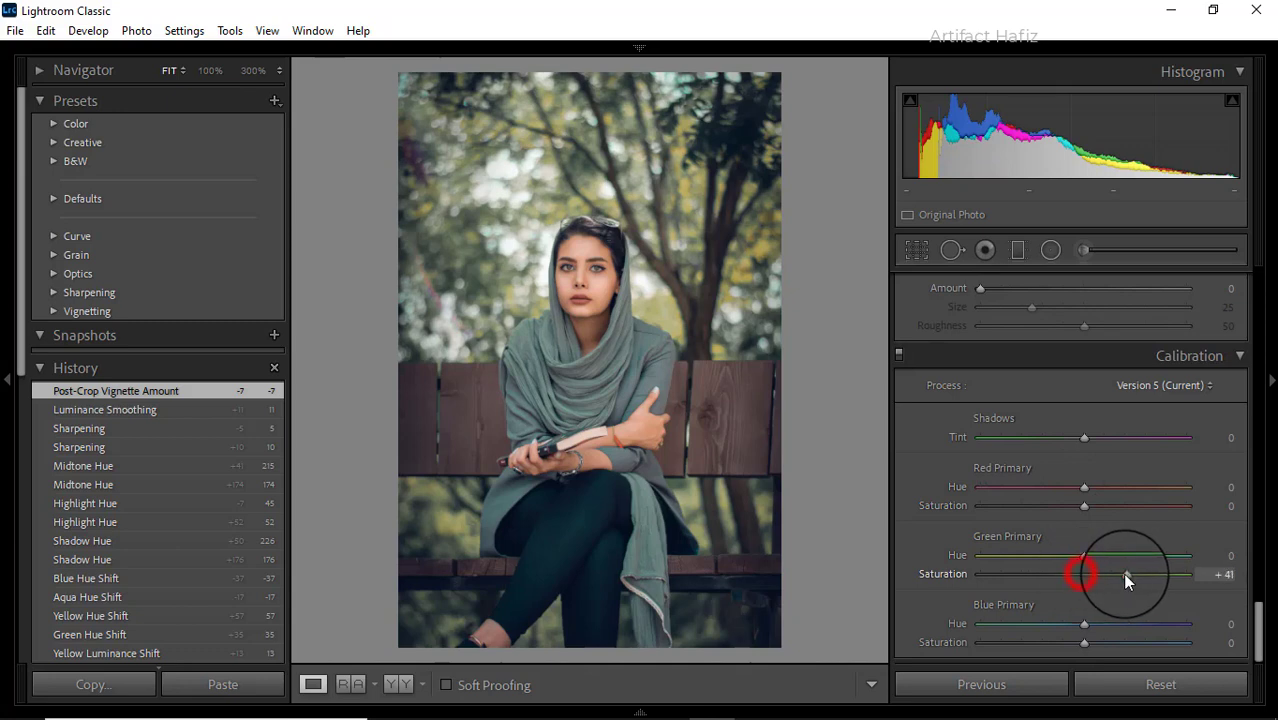
{"action": "left_click", "coordinate": [1084, 500]}
{"action": "mouse_move", "coordinate": [1060, 507]}
{"action": "left_mouse_down"}
{"action": "mouse_move", "coordinate": [1081, 505]}
{"action": "mouse_move", "coordinate": [1057, 507]}
{"action": "left_mouse_up"}
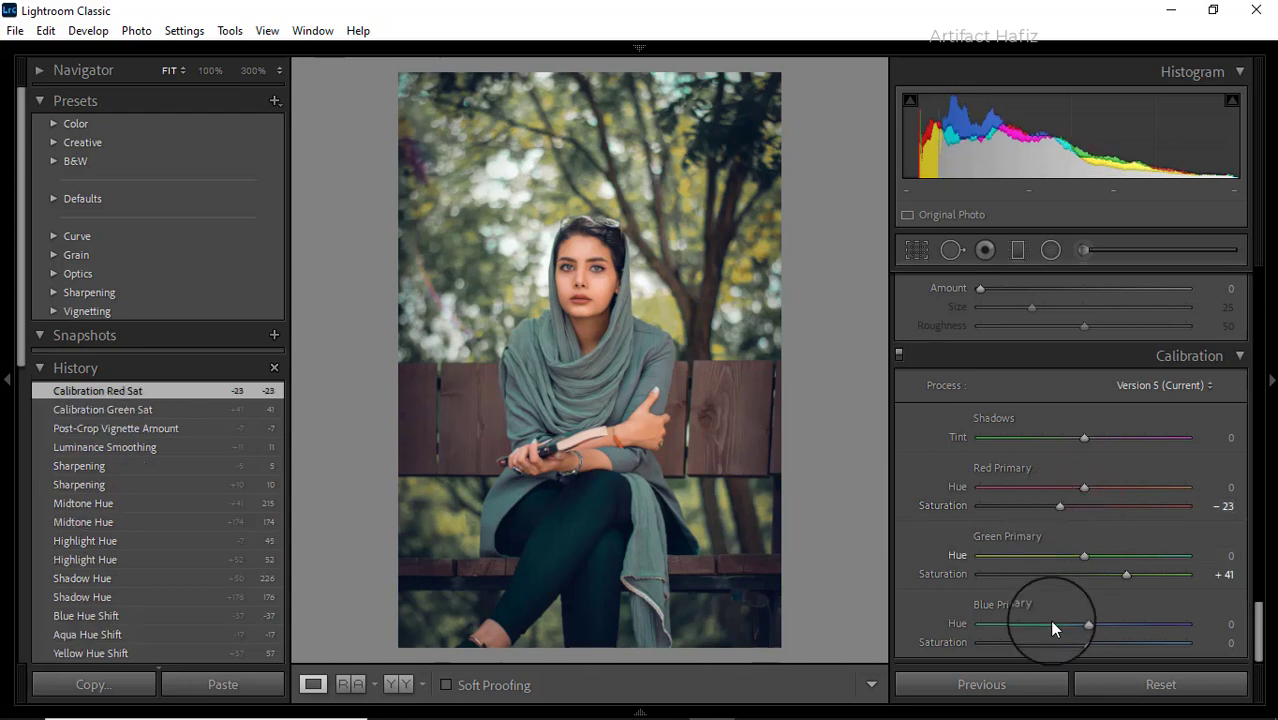
{"action": "left_click", "coordinate": [1080, 645]}
{"action": "mouse_move", "coordinate": [1078, 648]}
{"action": "left_mouse_down"}
{"action": "mouse_move", "coordinate": [1051, 650]}
{"action": "mouse_move", "coordinate": [1061, 642]}
{"action": "left_mouse_up"}
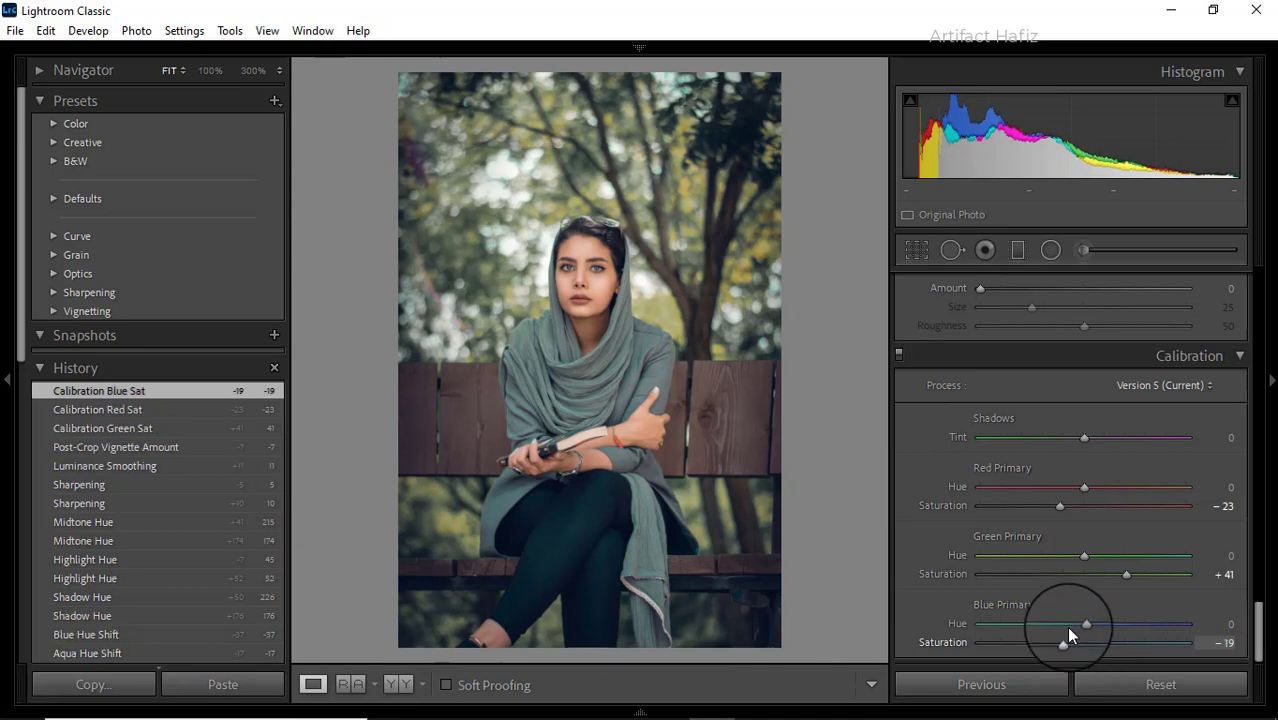
Add a diagonal graduated filter from the upper-left background across the woman's face, set its exposure to 0.64 and shift it slightly downward.
{"action": "left_click", "coordinate": [1018, 249]}
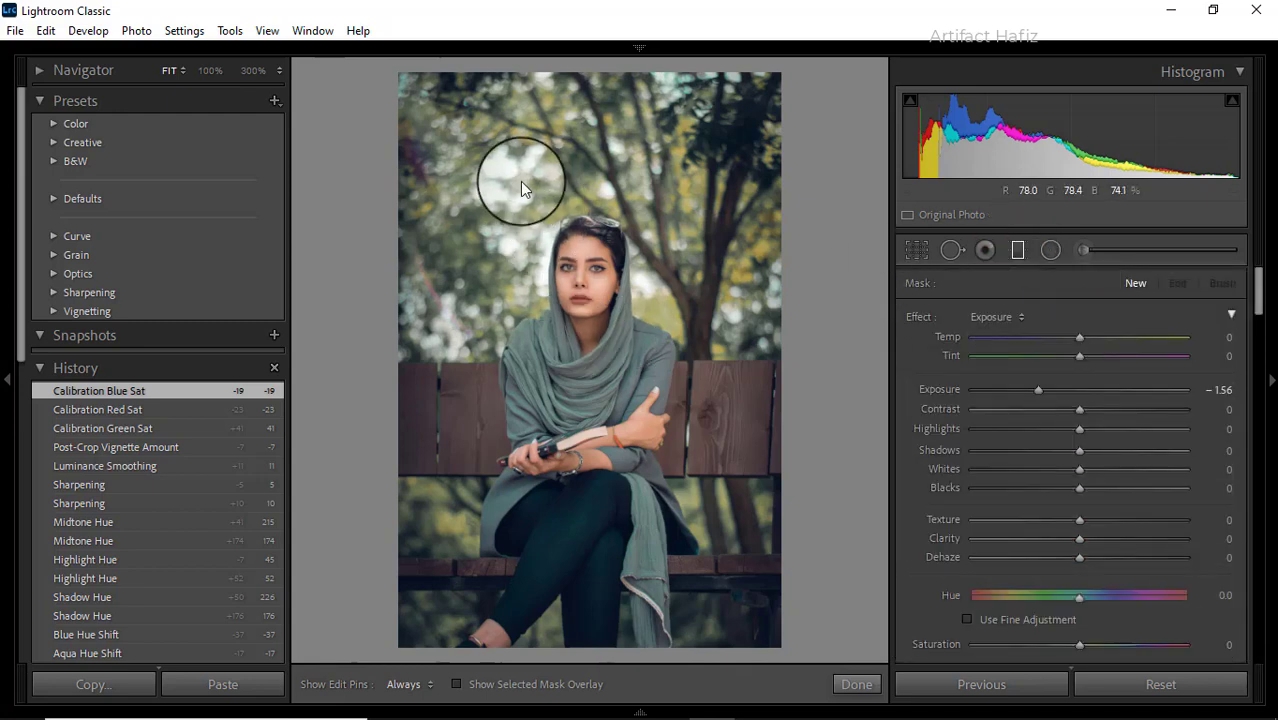
{"action": "left_click_drag", "start_coordinate": [520, 168], "coordinate": [465, 308]}
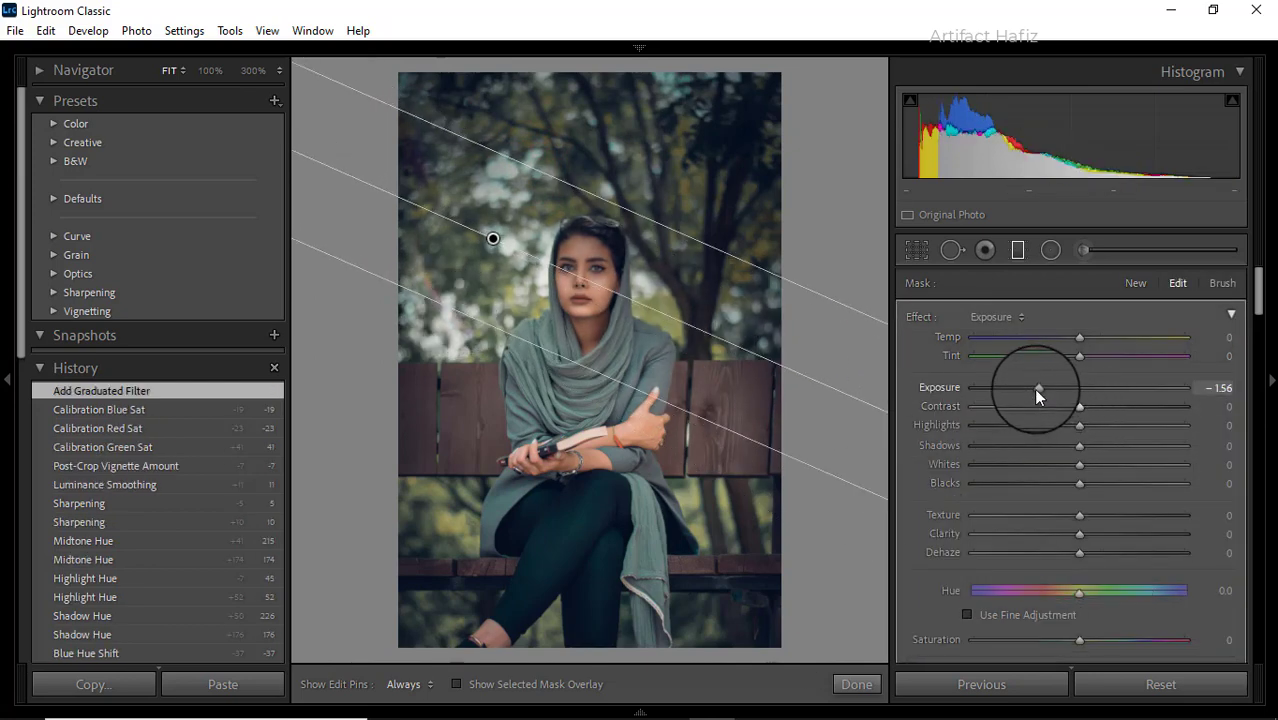
{"action": "left_click_drag", "start_coordinate": [1037, 390], "coordinate": [1091, 403]}
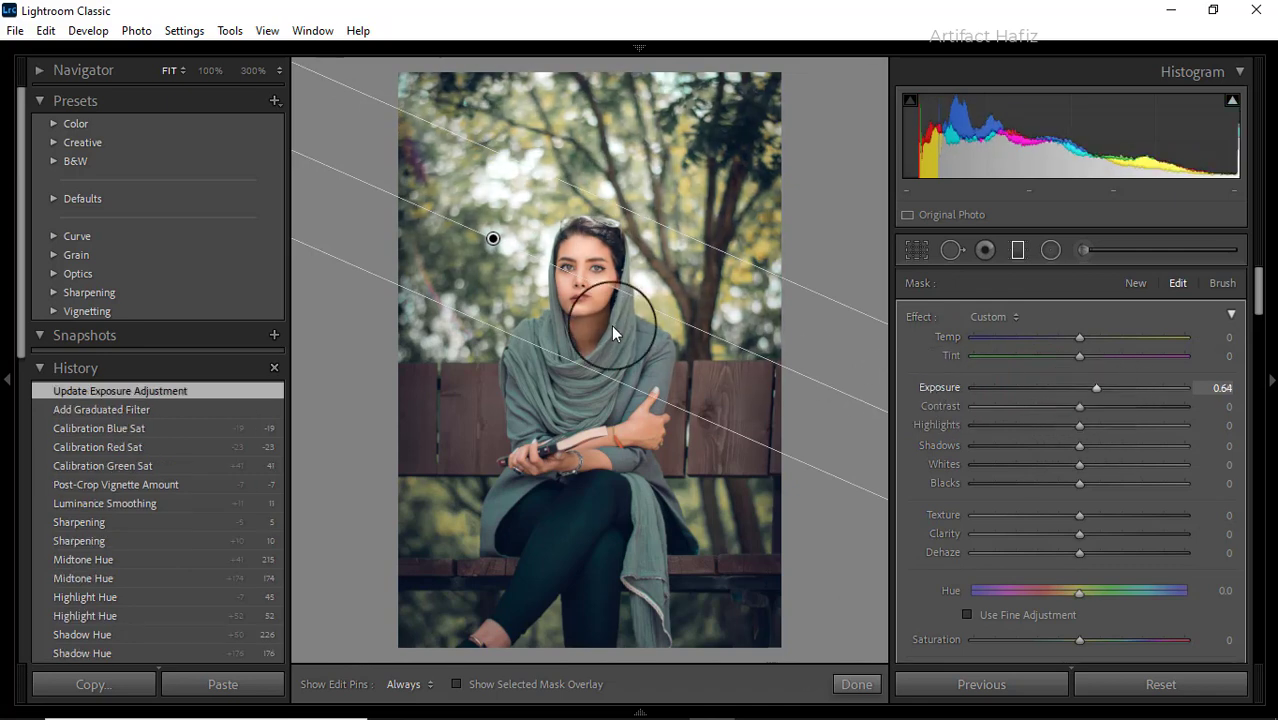
{"action": "left_click_drag", "start_coordinate": [493, 237], "coordinate": [498, 265]}
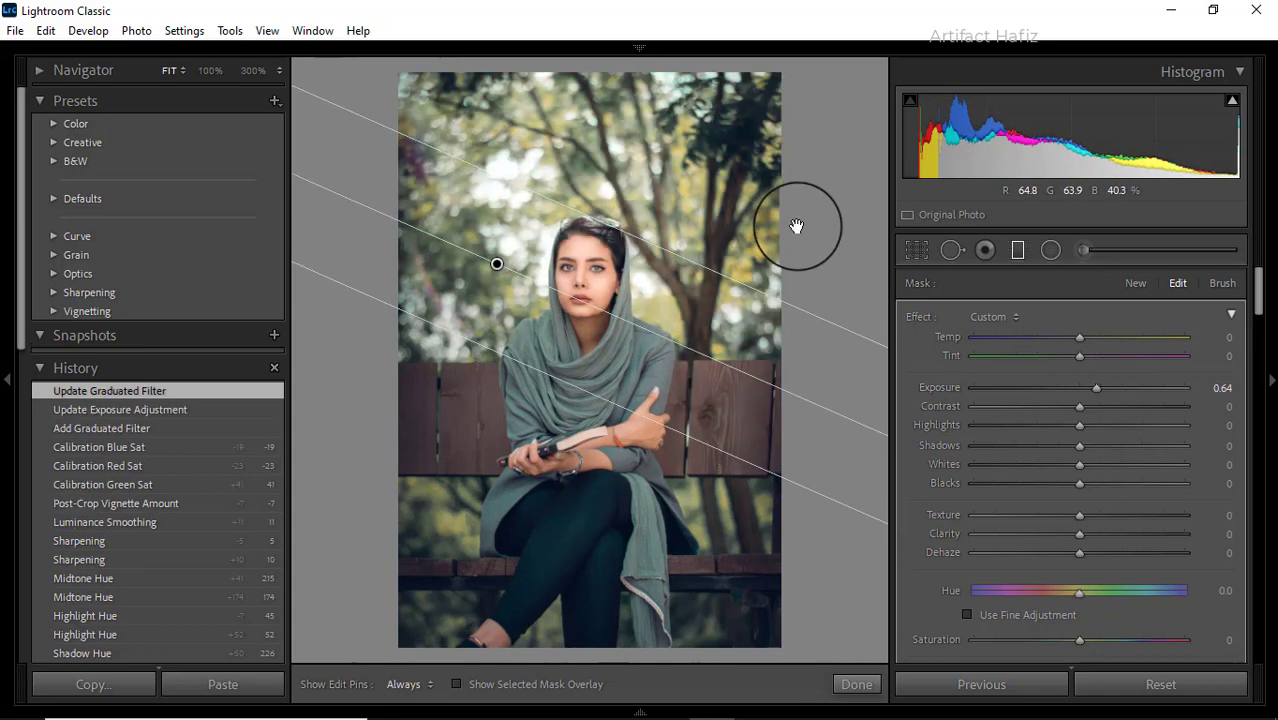
Add a second diagonal graduated filter over the photo's upper-right corner and set its exposure to -1.13.
{"action": "left_click_drag", "start_coordinate": [793, 74], "coordinate": [659, 285]}
{"action": "left_click_drag", "start_coordinate": [654, 271], "coordinate": [666, 225]}
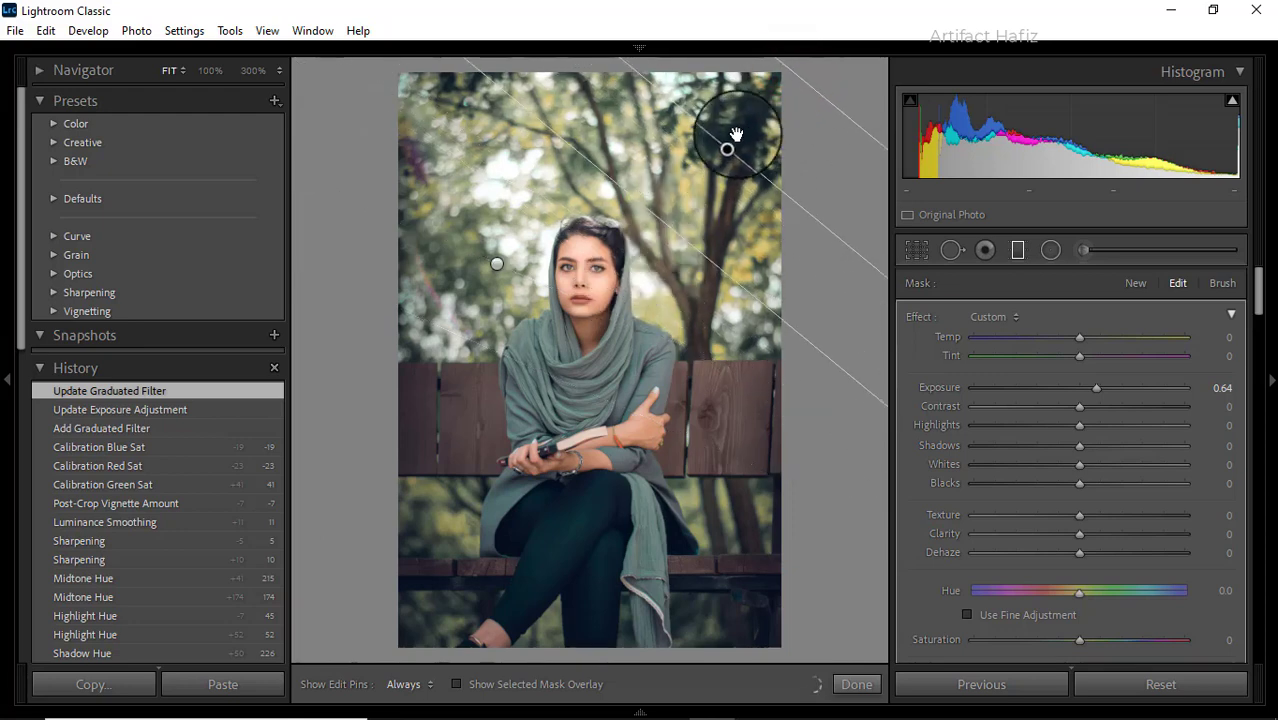
{"action": "left_click_drag", "start_coordinate": [728, 149], "coordinate": [697, 230]}
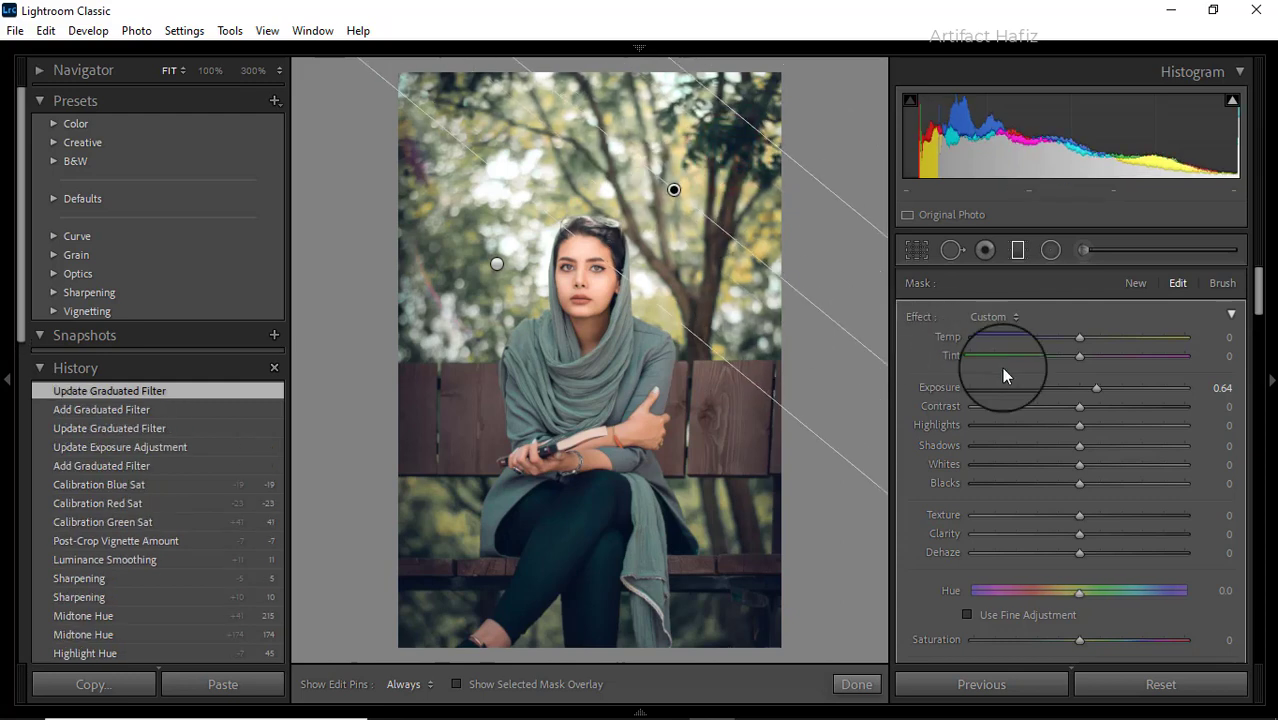
{"action": "left_click_drag", "start_coordinate": [1094, 387], "coordinate": [1049, 391]}
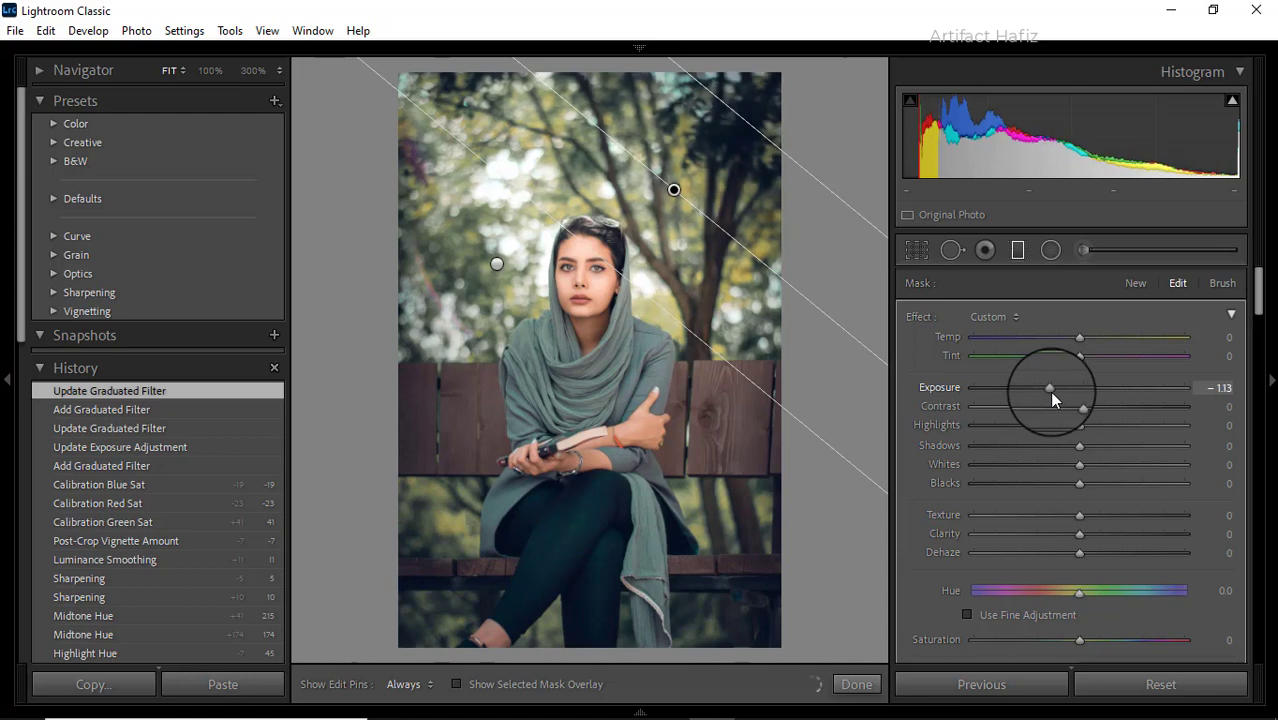
Move the upper-right graduated filter down to the woman's head and set its exposure to -1.66 and blacks to 13.
{"action": "left_click_drag", "start_coordinate": [675, 189], "coordinate": [656, 226]}
{"action": "left_click_drag", "start_coordinate": [528, 249], "coordinate": [628, 232]}
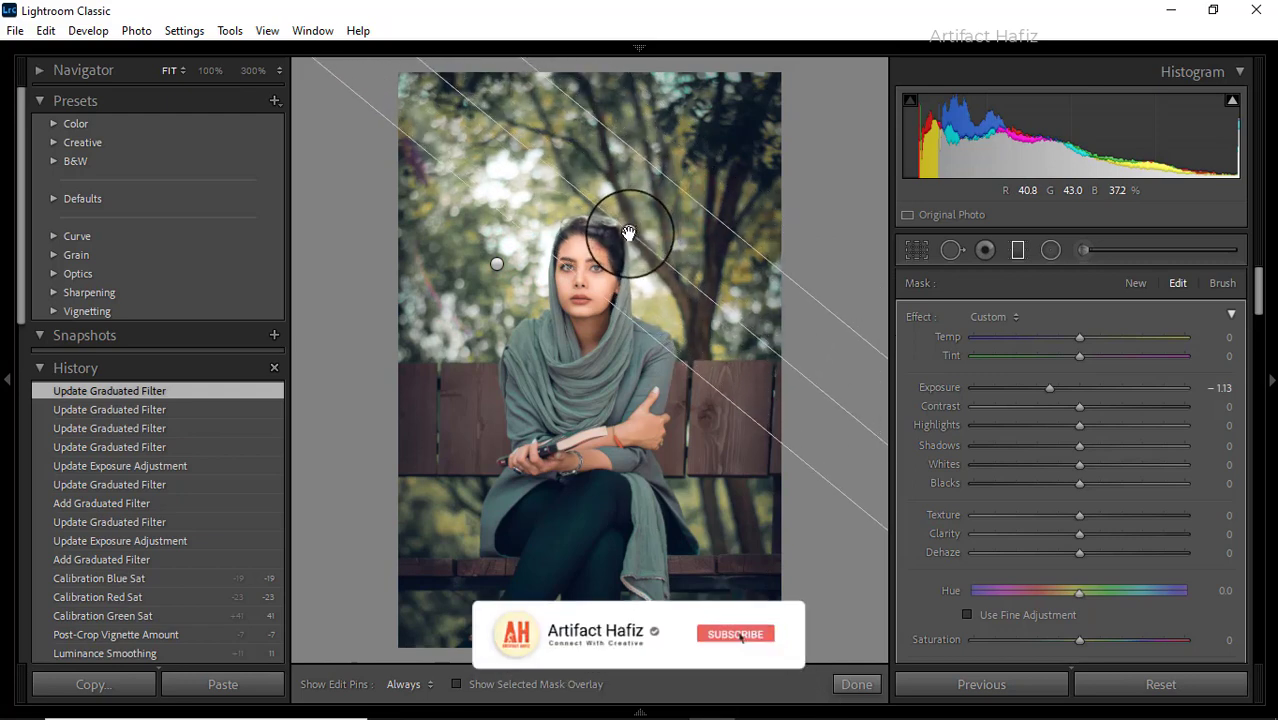
{"action": "left_click_drag", "start_coordinate": [1044, 386], "coordinate": [1035, 390]}
{"action": "left_click_drag", "start_coordinate": [1079, 483], "coordinate": [1092, 487]}
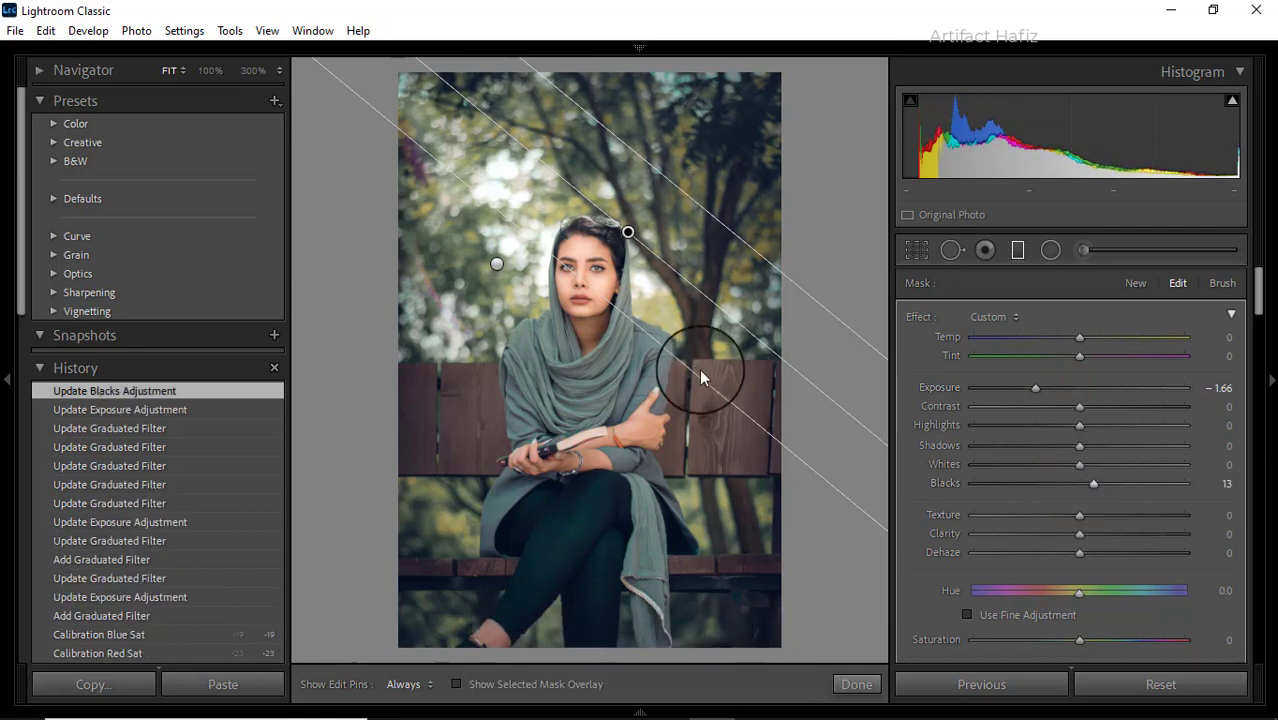
Set the exposure of the graduated filter crossing the woman's face to 0.71 and close the graduated filter tool.
{"action": "left_click", "coordinate": [497, 264]}
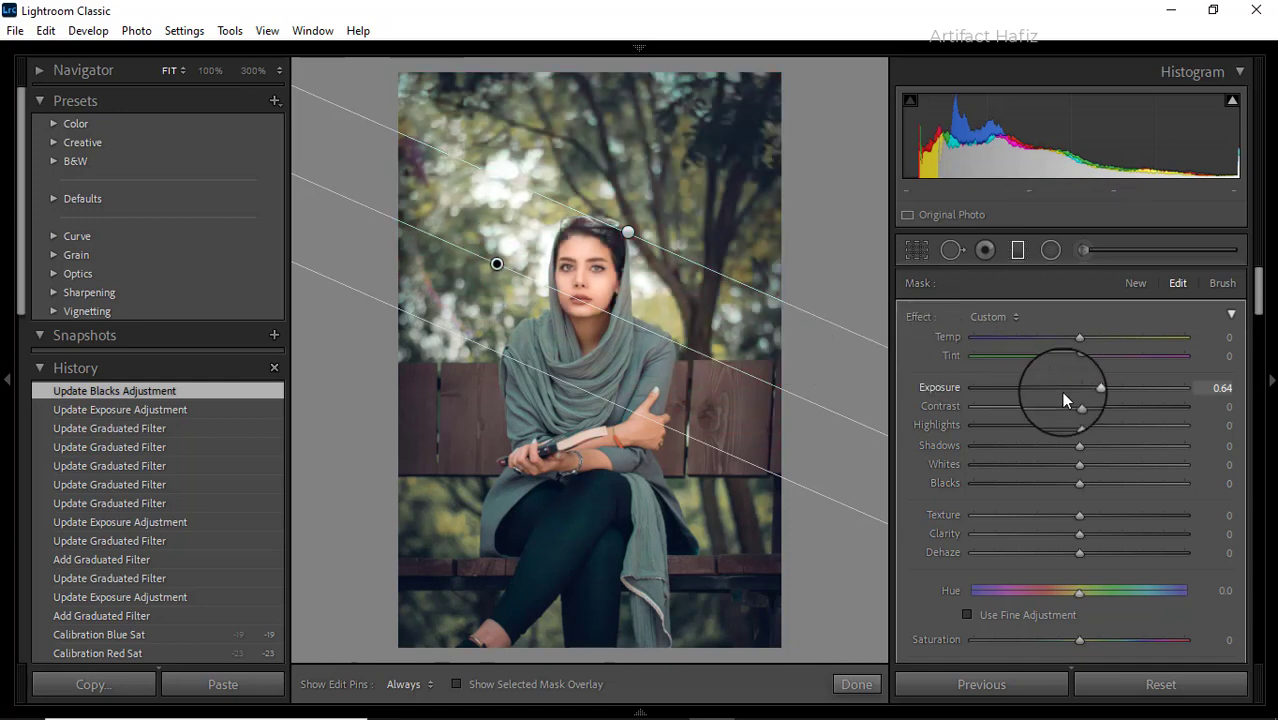
{"action": "mouse_move", "coordinate": [1096, 389]}
{"action": "left_mouse_down"}
{"action": "mouse_move", "coordinate": [1112, 389]}
{"action": "mouse_move", "coordinate": [1103, 399]}
{"action": "mouse_move", "coordinate": [1079, 386]}
{"action": "mouse_move", "coordinate": [1097, 387]}
{"action": "left_mouse_up"}
{"action": "double_click", "coordinate": [1100, 393]}
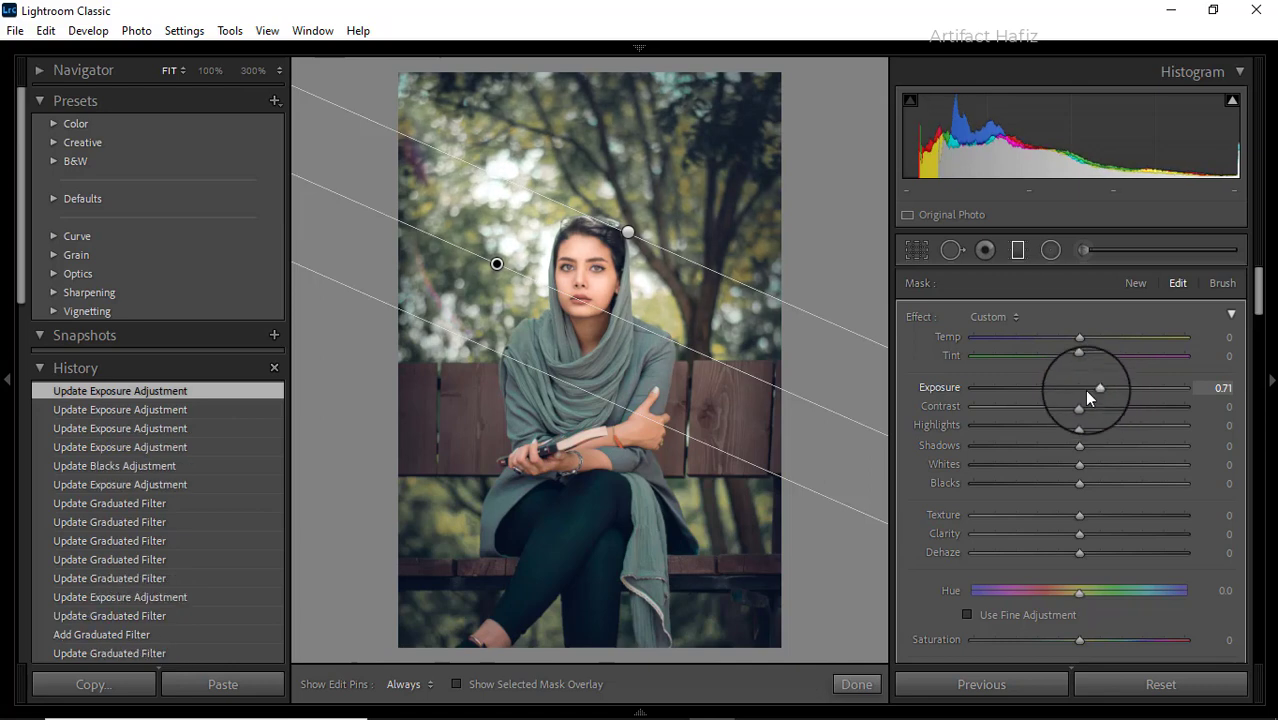
{"action": "left_click", "coordinate": [1015, 252]}
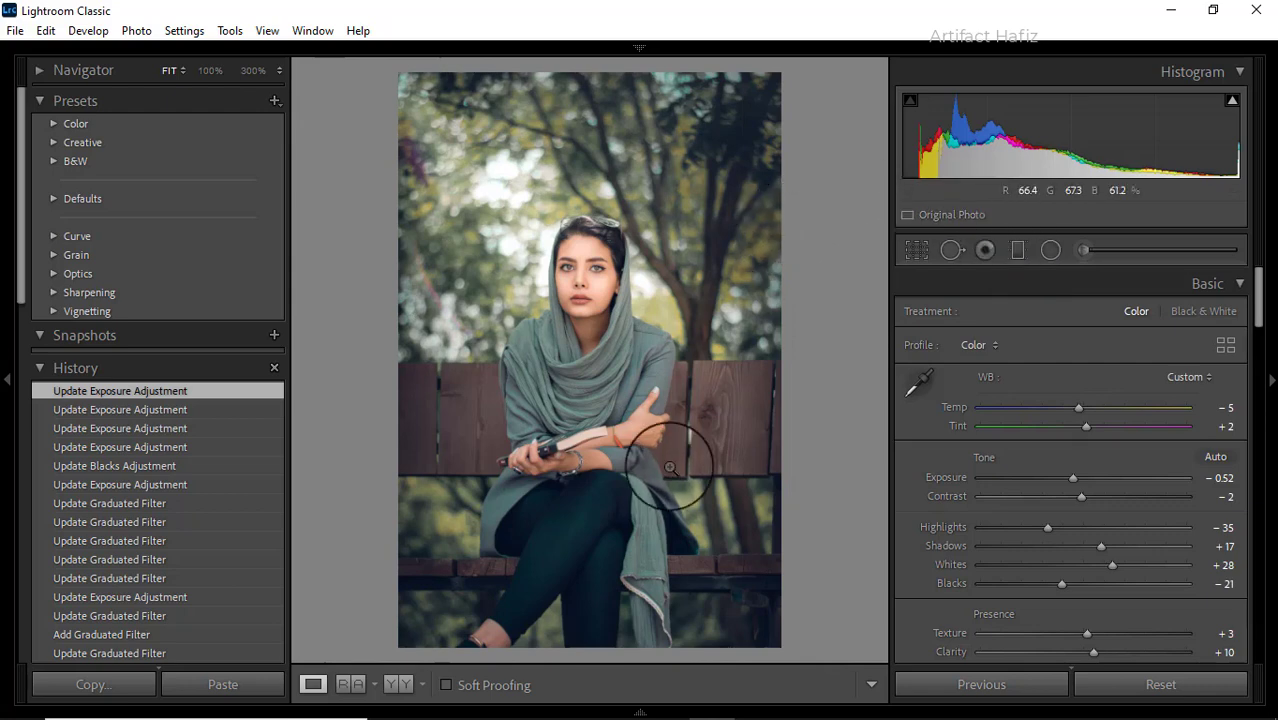
Compare the original and graded portrait side by side, examining the bench and face at 100% before returning to the full photo.
{"action": "left_click", "coordinate": [399, 684]}
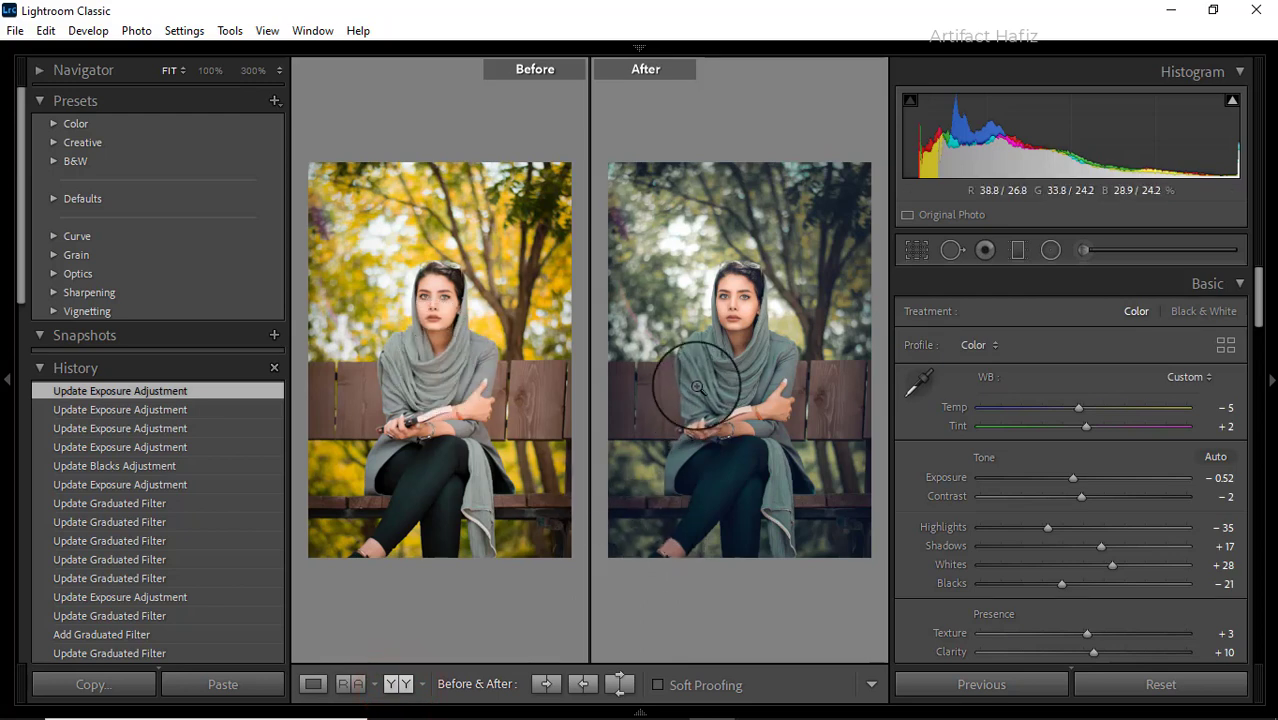
{"action": "left_click", "coordinate": [528, 371]}
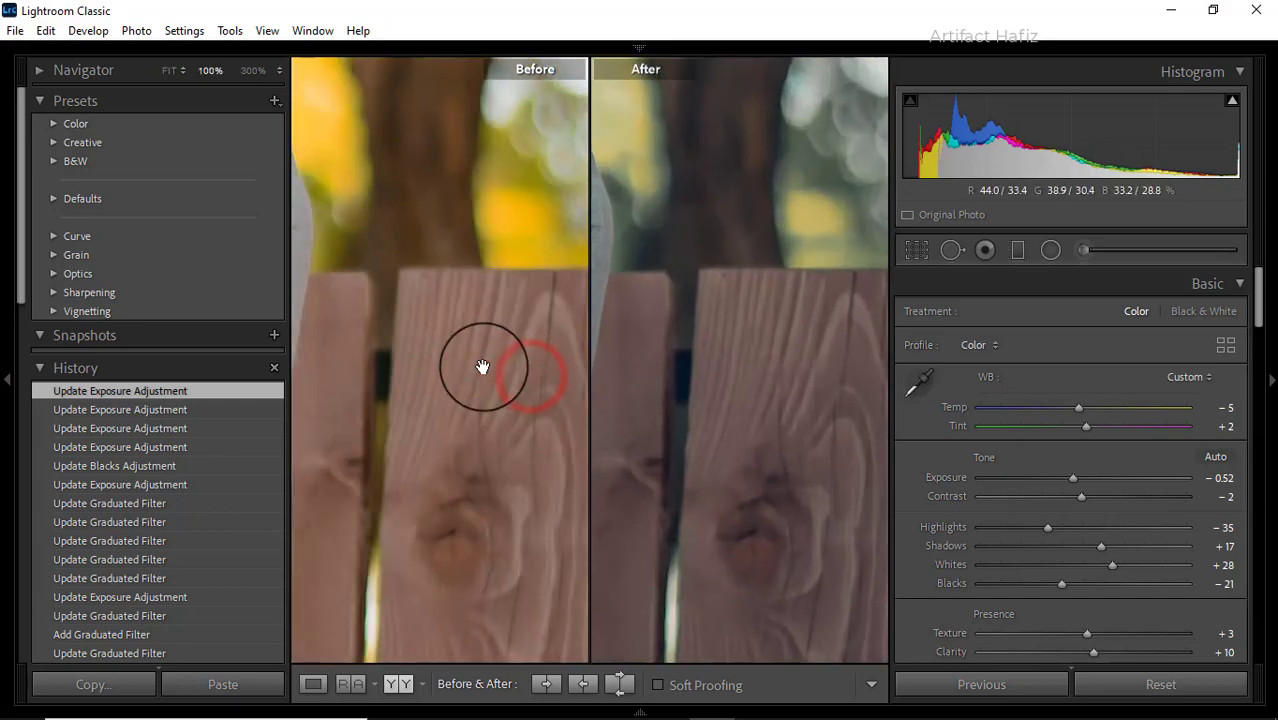
{"action": "left_click_drag", "start_coordinate": [441, 361], "coordinate": [861, 456]}
{"action": "left_click", "coordinate": [505, 391]}
{"action": "left_click_drag", "start_coordinate": [456, 339], "coordinate": [882, 622]}
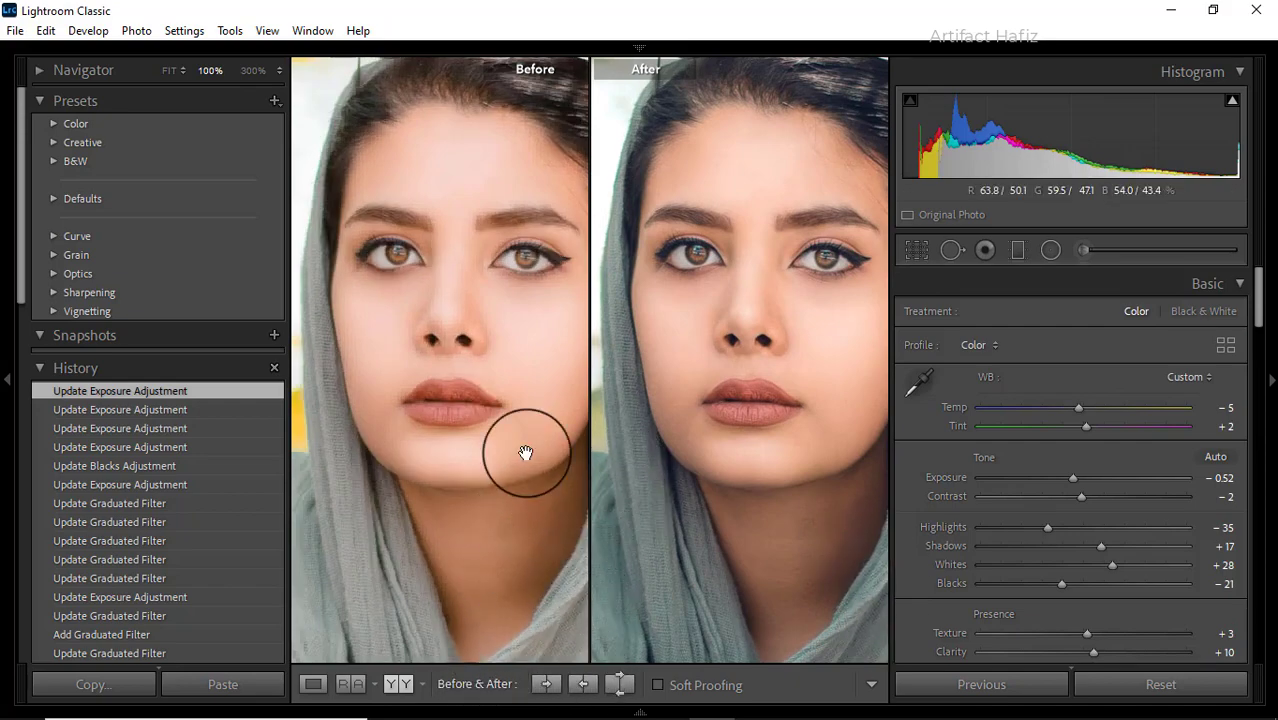
{"action": "left_click", "coordinate": [520, 393]}
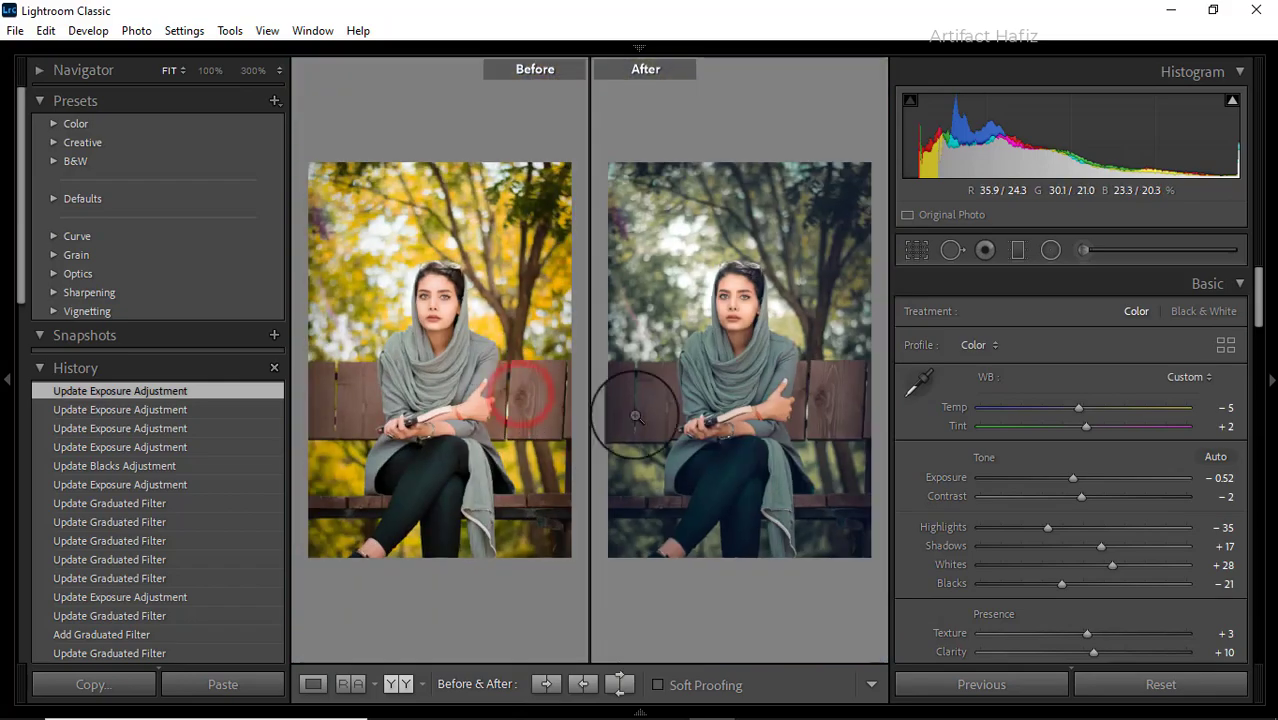